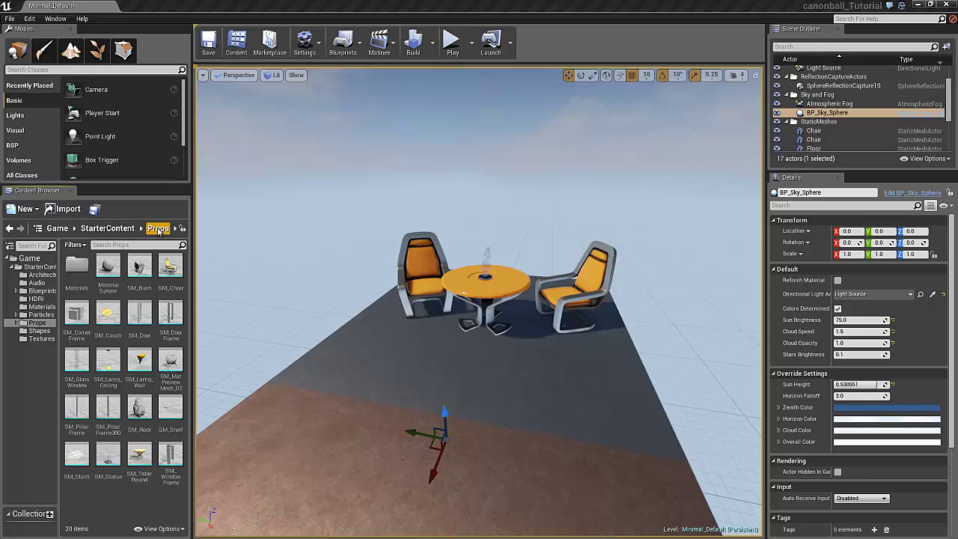
Duplicate MaterialSphere in Props, keeping the name MaterialSphere2
{"action": "mouse_move", "coordinate": [106, 268]}
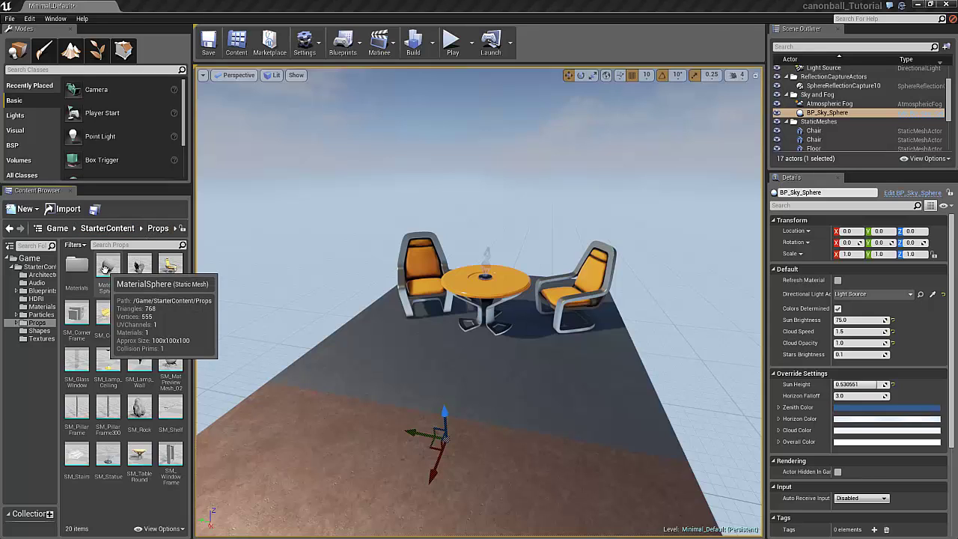
{"action": "right_click", "coordinate": [107, 268]}
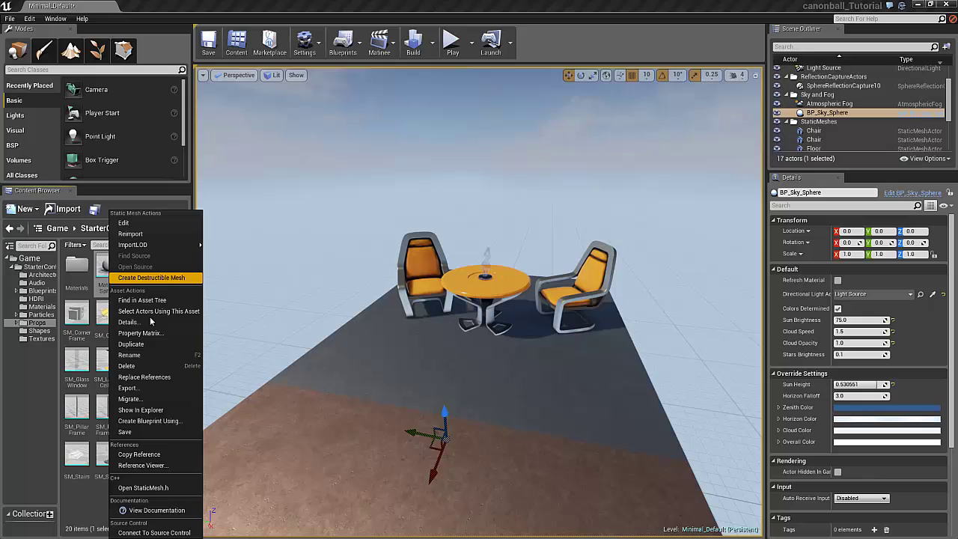
{"action": "left_click", "coordinate": [141, 344]}
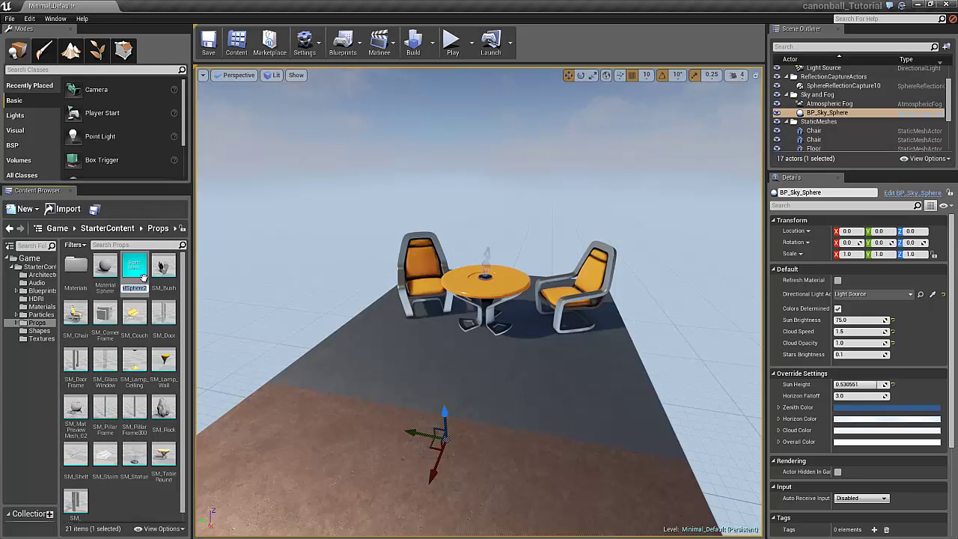
{"action": "key", "text": "Return"}
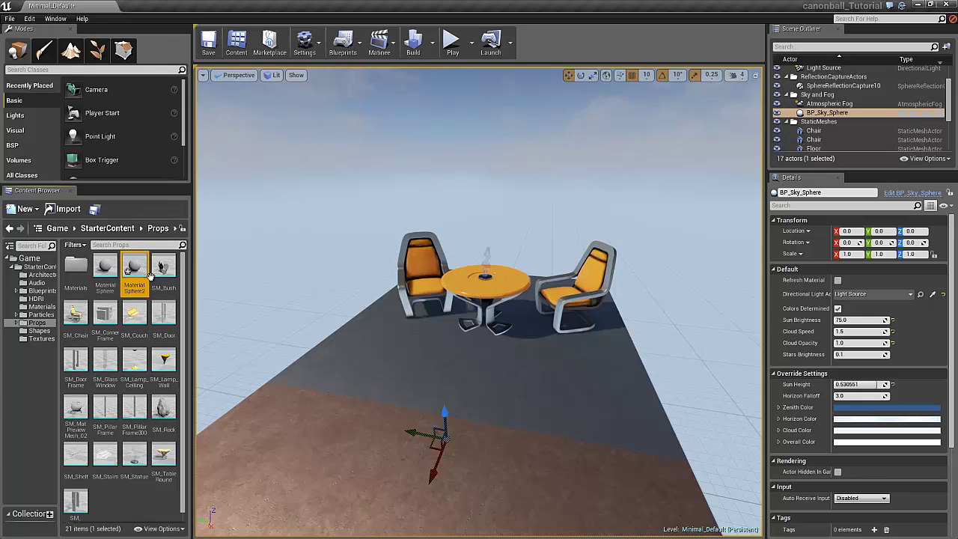
Assign the M_Metal_Rust material to MaterialSphere2
{"action": "double_click", "coordinate": [135, 274]}
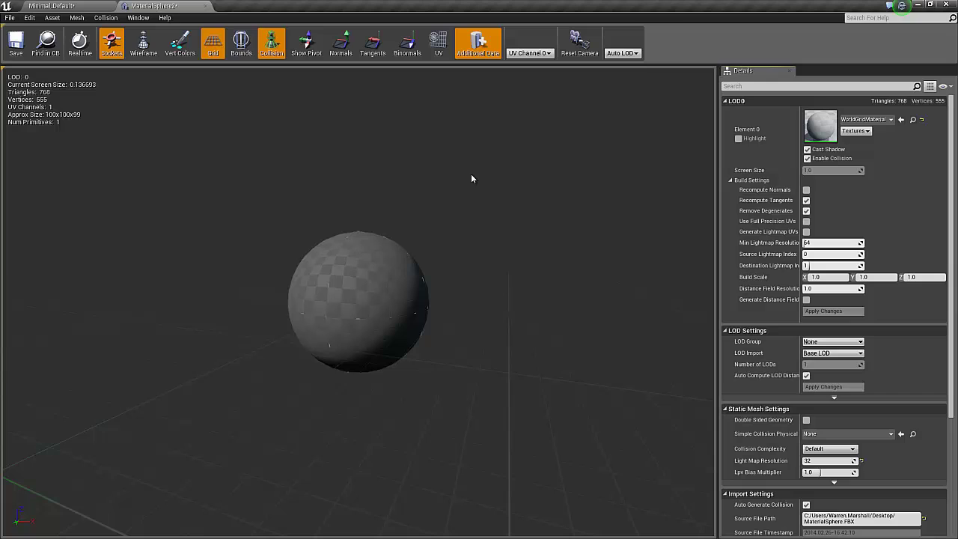
{"action": "left_click", "coordinate": [885, 120]}
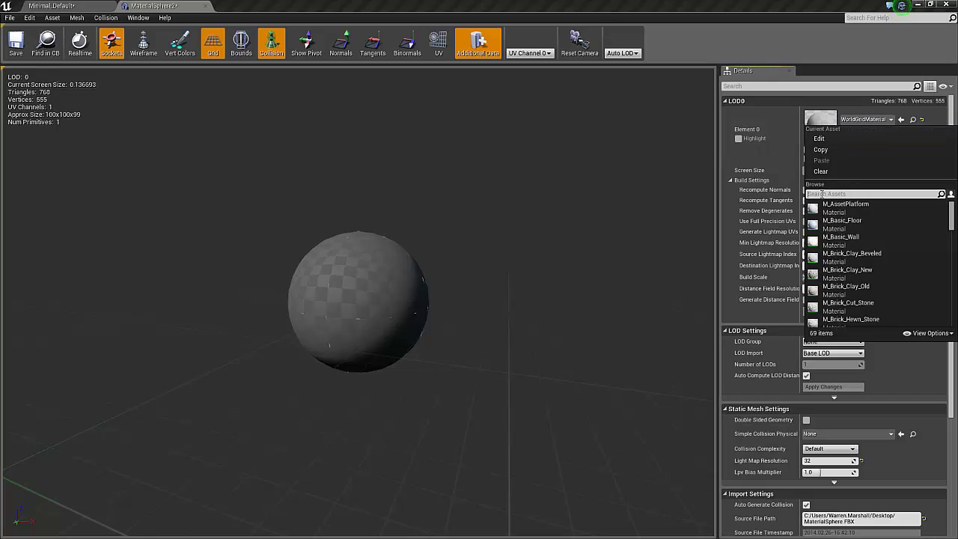
{"action": "type", "text": "rust"}
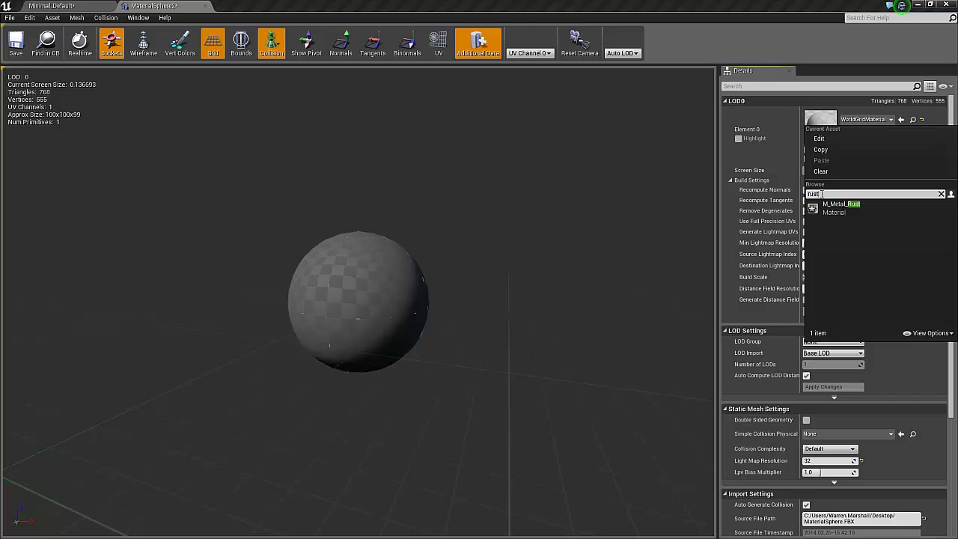
{"action": "left_click", "coordinate": [841, 207]}
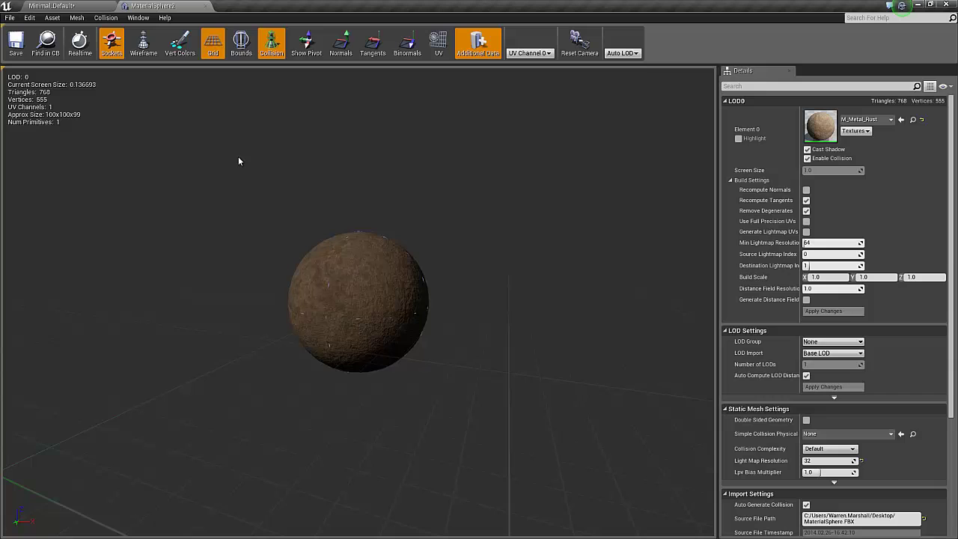
Create the MaterialSphere2_DM destructible mesh from MaterialSphere2 and bring up its editor
{"action": "left_click", "coordinate": [52, 6]}
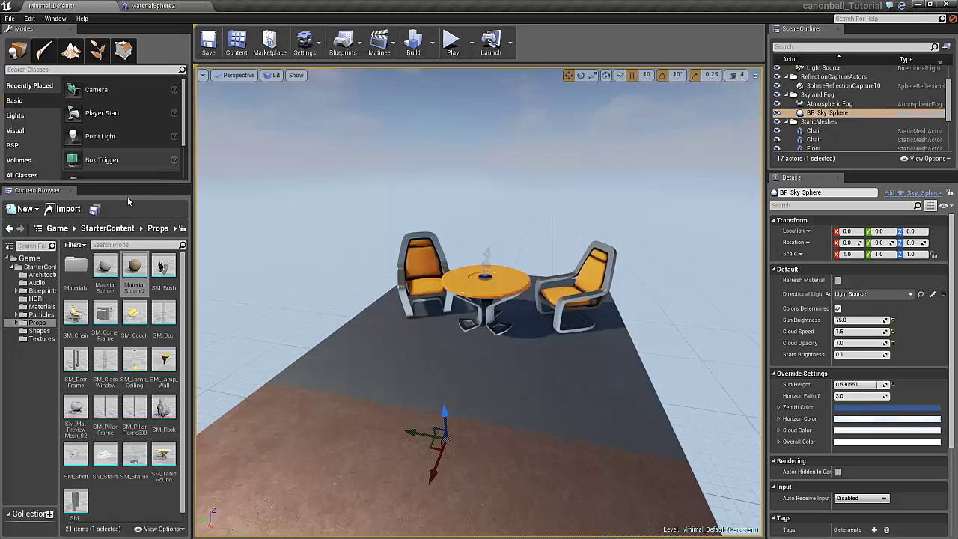
{"action": "mouse_move", "coordinate": [136, 266]}
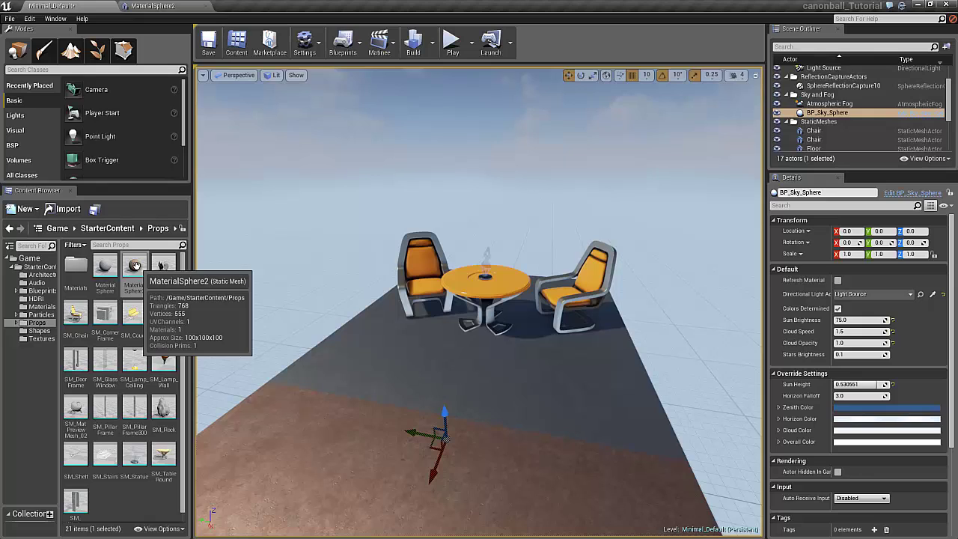
{"action": "right_click", "coordinate": [135, 267]}
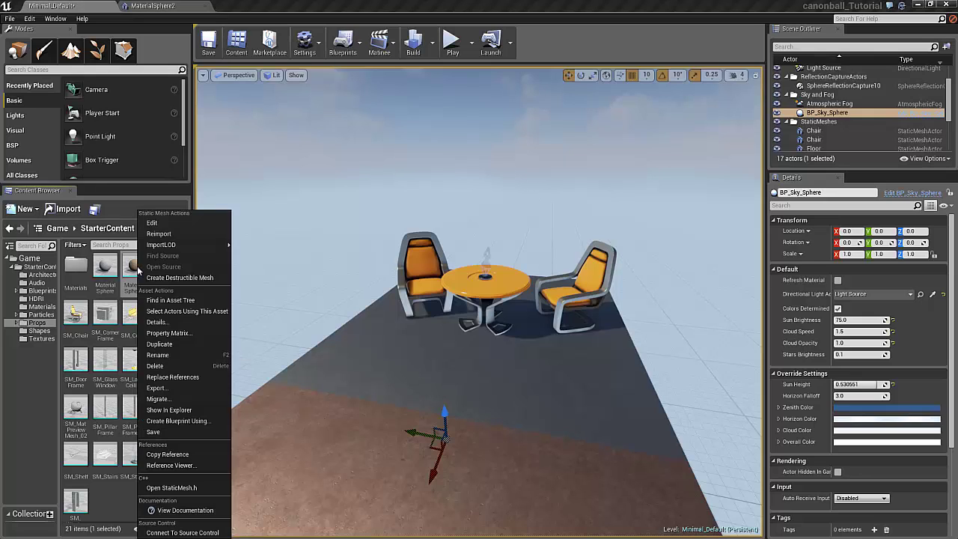
{"action": "left_click", "coordinate": [185, 278]}
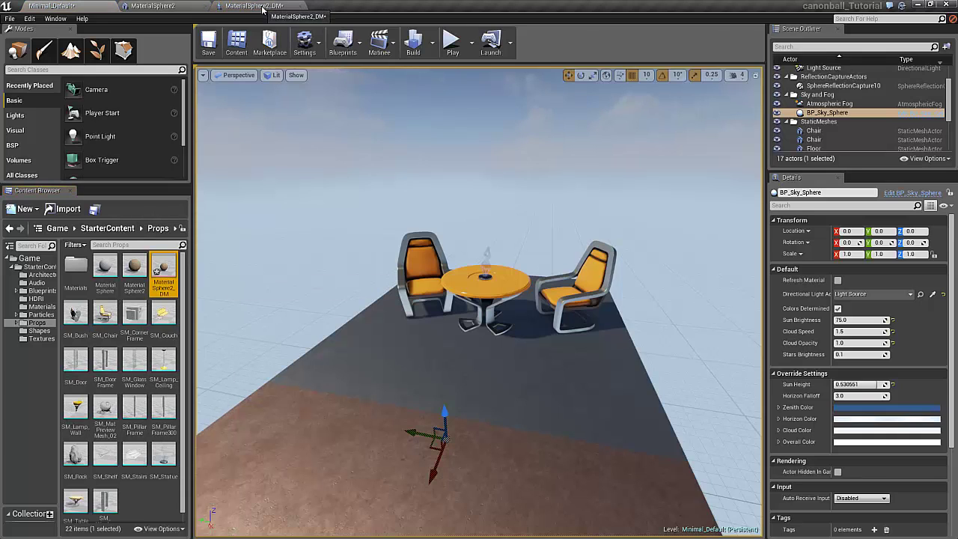
{"action": "left_click", "coordinate": [258, 6]}
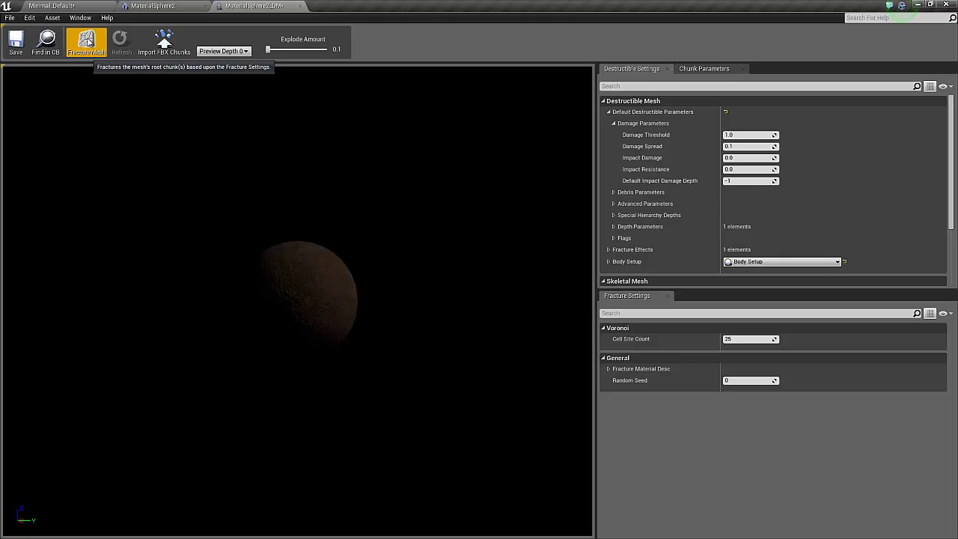
Fracture MaterialSphere2_DM into chunks and raise Explode Amount to preview them apart
{"action": "left_click", "coordinate": [88, 45]}
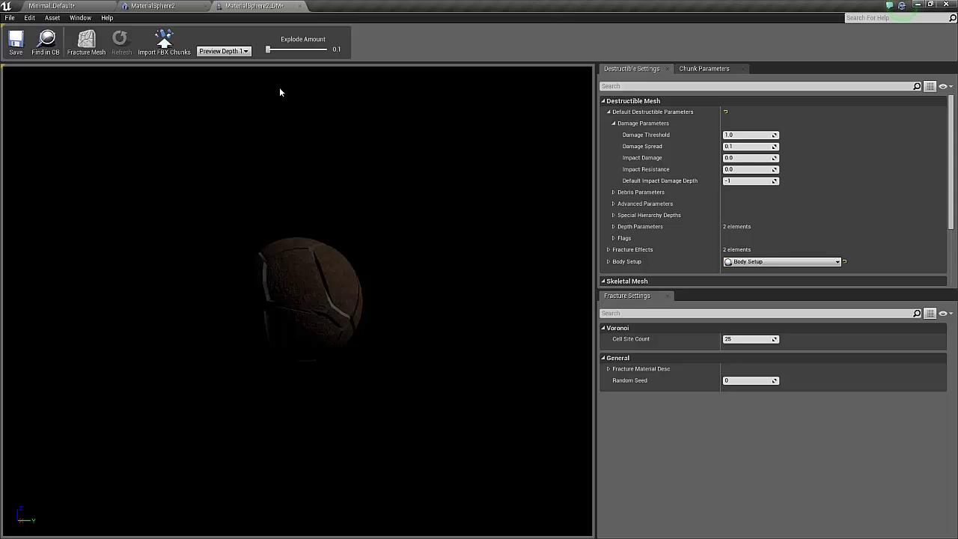
{"action": "left_click_drag", "start_coordinate": [272, 54], "coordinate": [280, 59]}
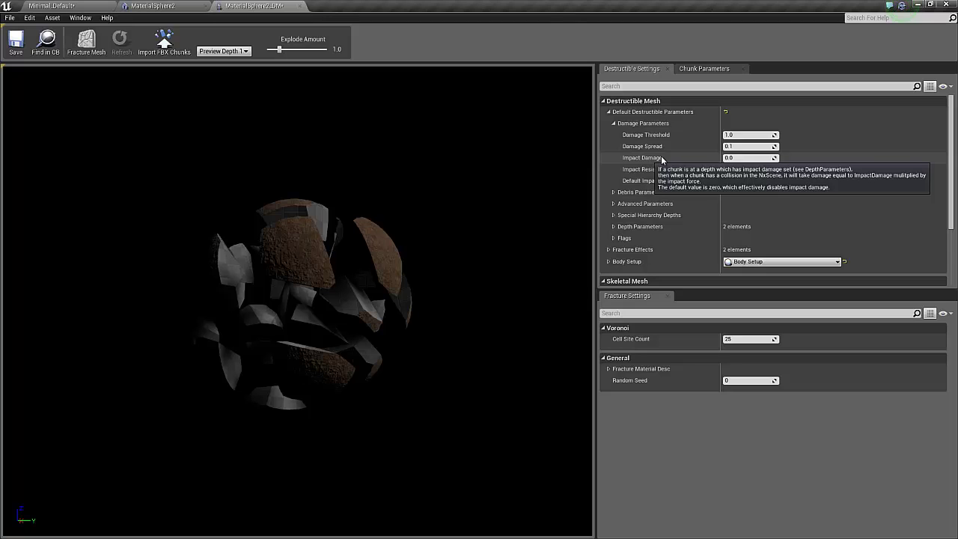
Set Impact Damage to 2.0 and Default Impact Damage Depth to 2, then save the asset
{"action": "left_click", "coordinate": [734, 158]}
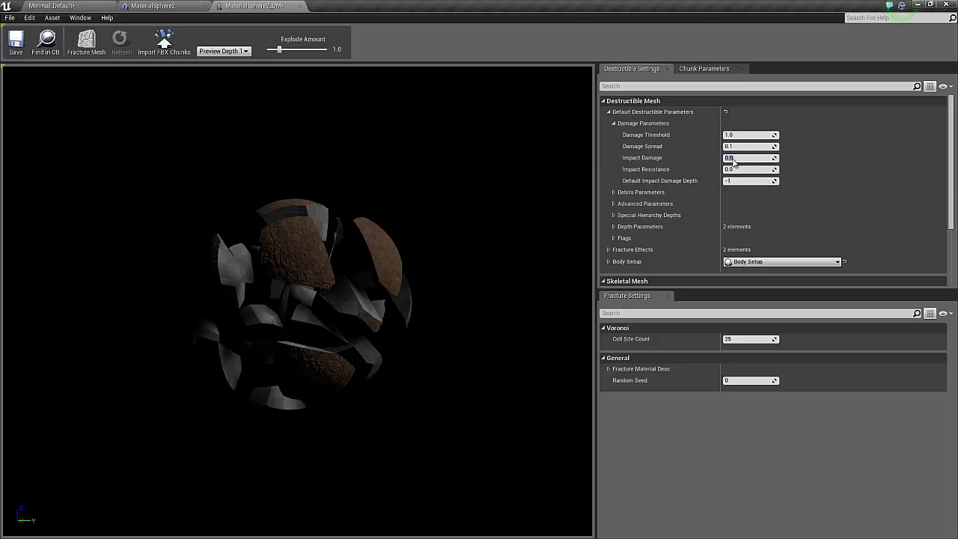
{"action": "type", "text": "2."}
{"action": "key", "text": "Return"}
{"action": "mouse_move", "coordinate": [649, 183]}
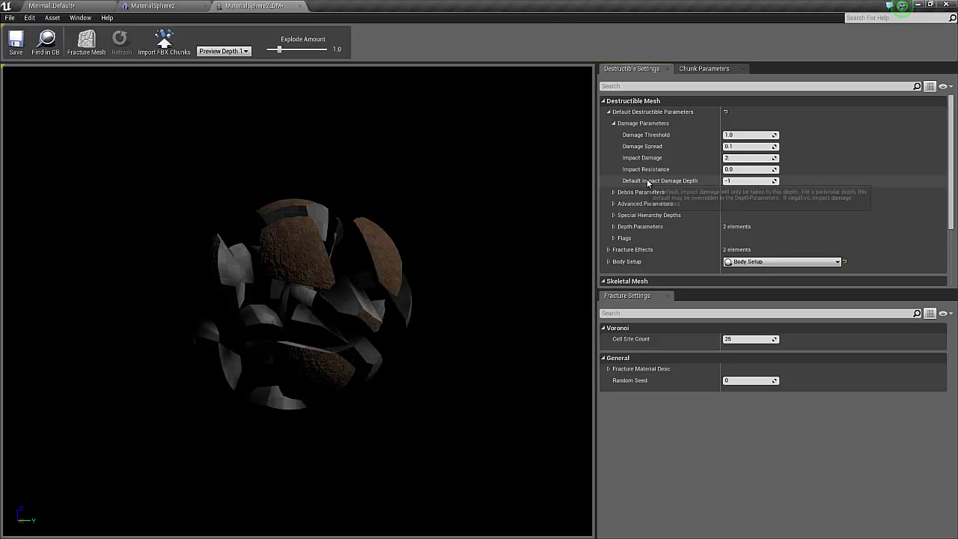
{"action": "left_click", "coordinate": [740, 181]}
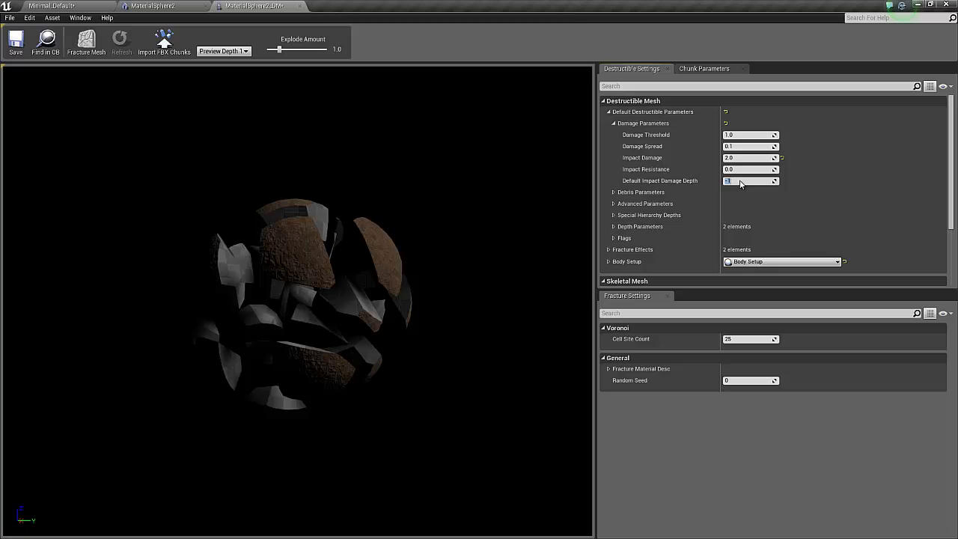
{"action": "type", "text": "2"}
{"action": "left_click", "coordinate": [16, 42]}
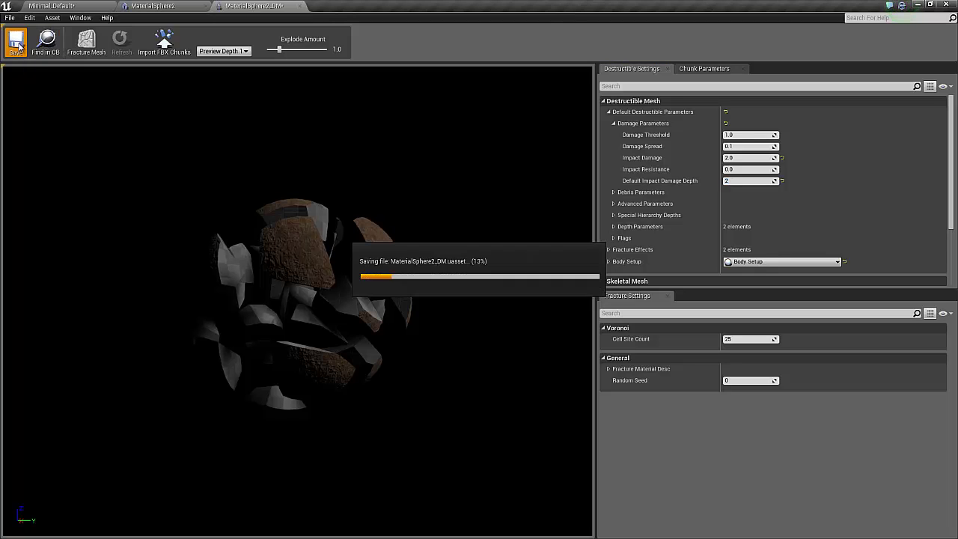
Place MaterialSphere2_DM above the table and scale it to 0.2 on X, Y and Z
{"action": "left_click", "coordinate": [53, 6]}
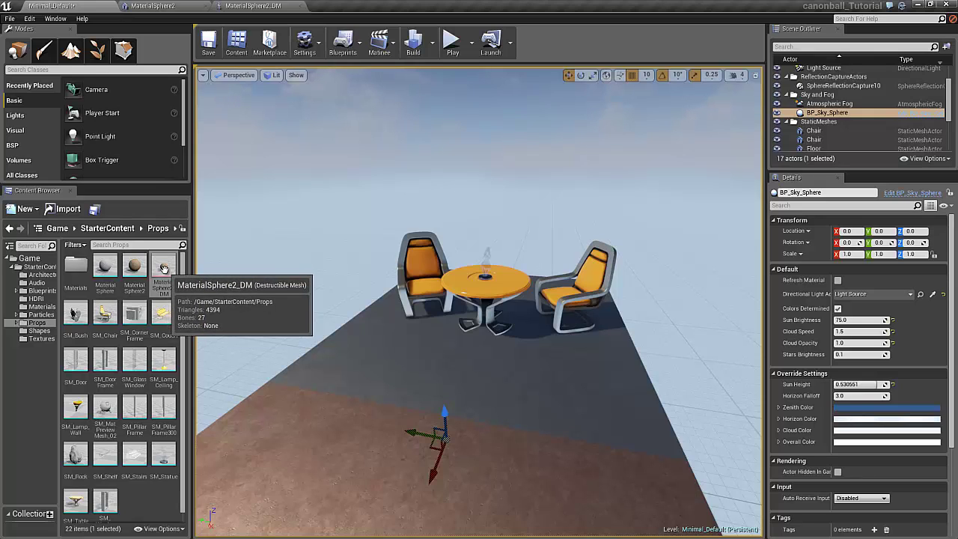
{"action": "left_click_drag", "start_coordinate": [163, 269], "coordinate": [427, 175]}
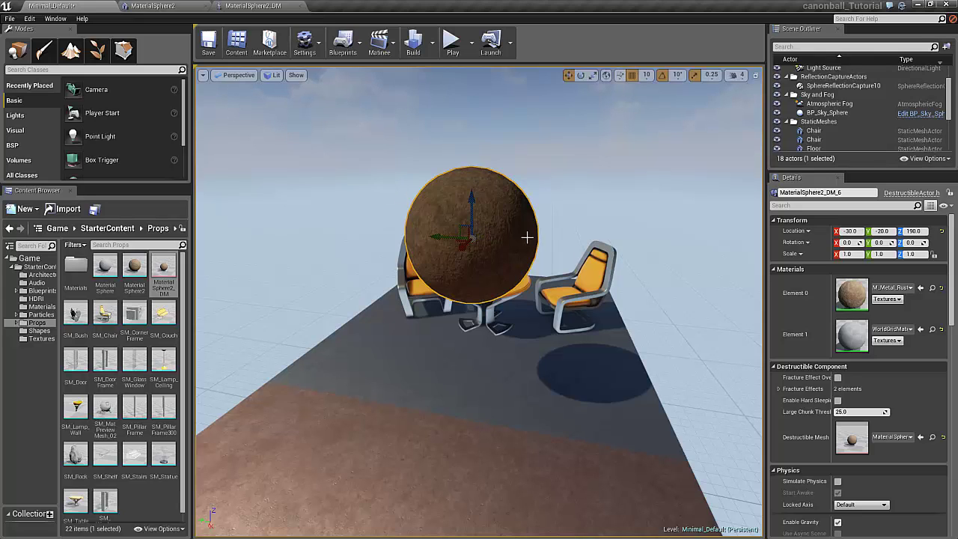
{"action": "left_click", "coordinate": [850, 255]}
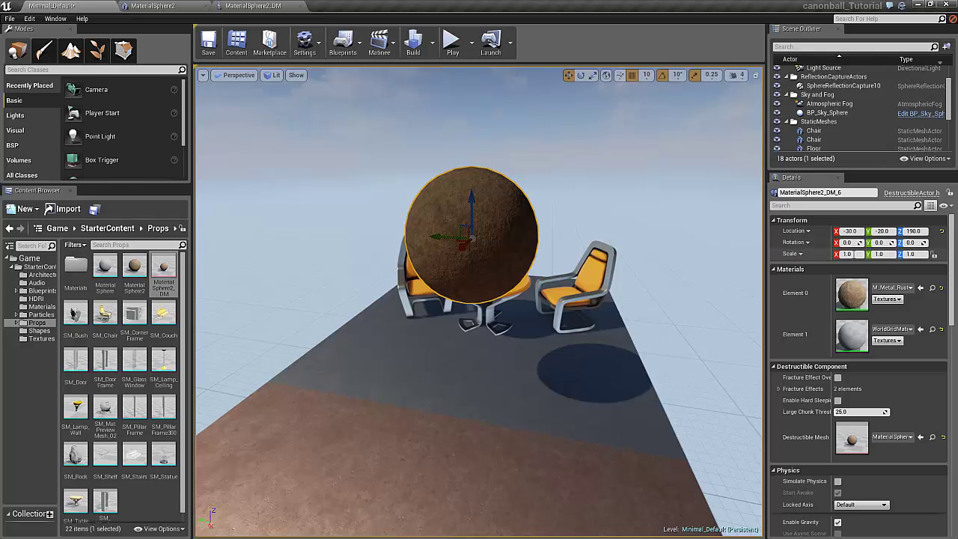
{"action": "type", "text": "1."}
{"action": "type", "text": "2"}
{"action": "key", "text": "Tab"}
{"action": "type", "text": "0.2"}
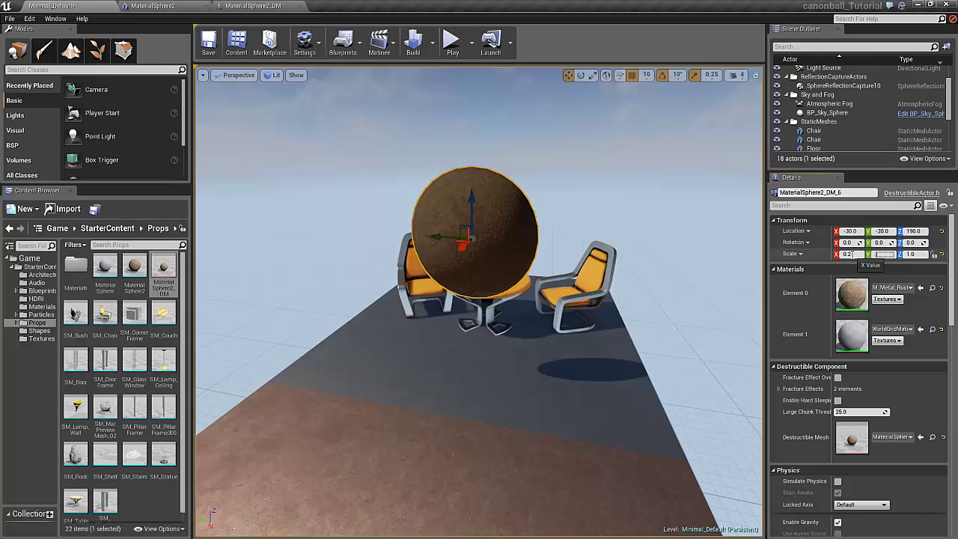
{"action": "key", "text": "Tab"}
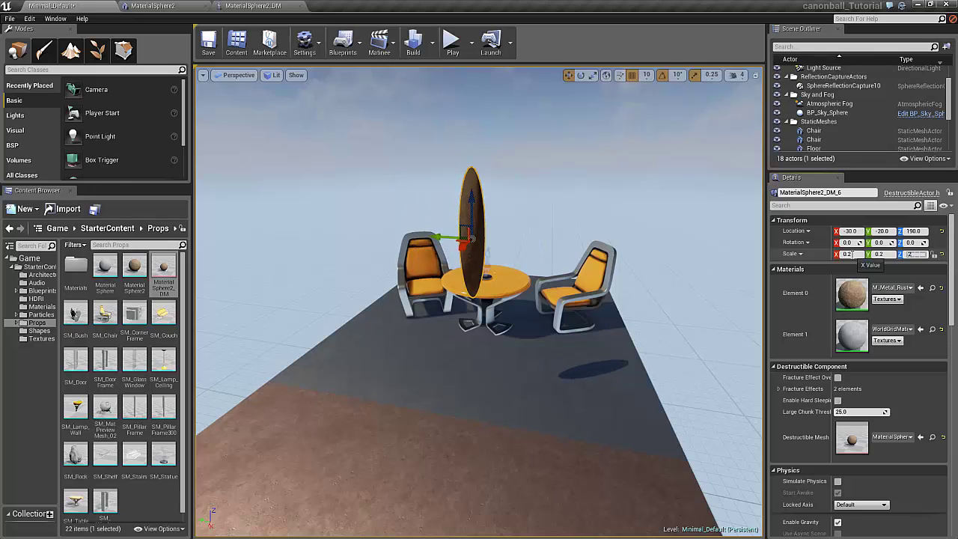
{"action": "type", "text": "0.2"}
{"action": "key", "text": "Return"}
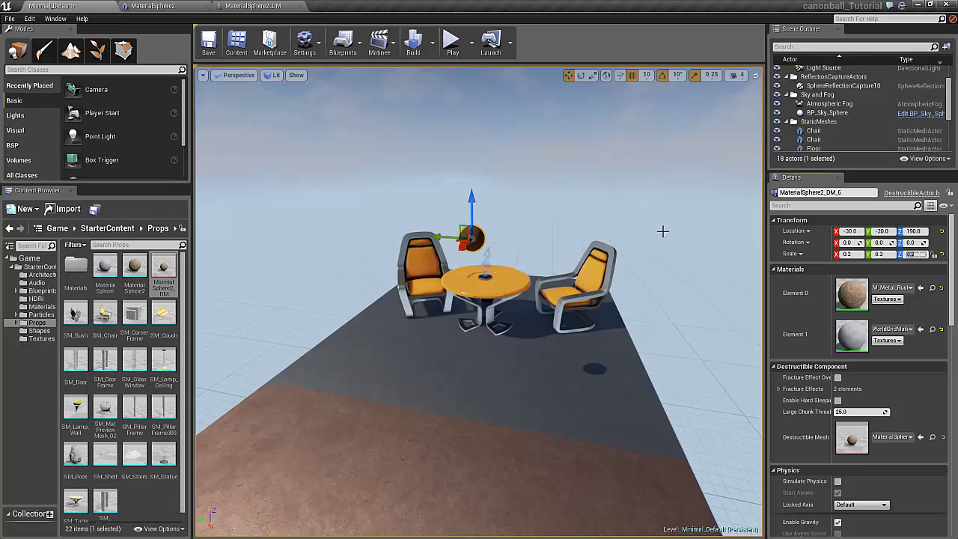
Enable Simulate Physics on the sphere, postpone autosave, and test-play the level
{"action": "left_click", "coordinate": [453, 44]}
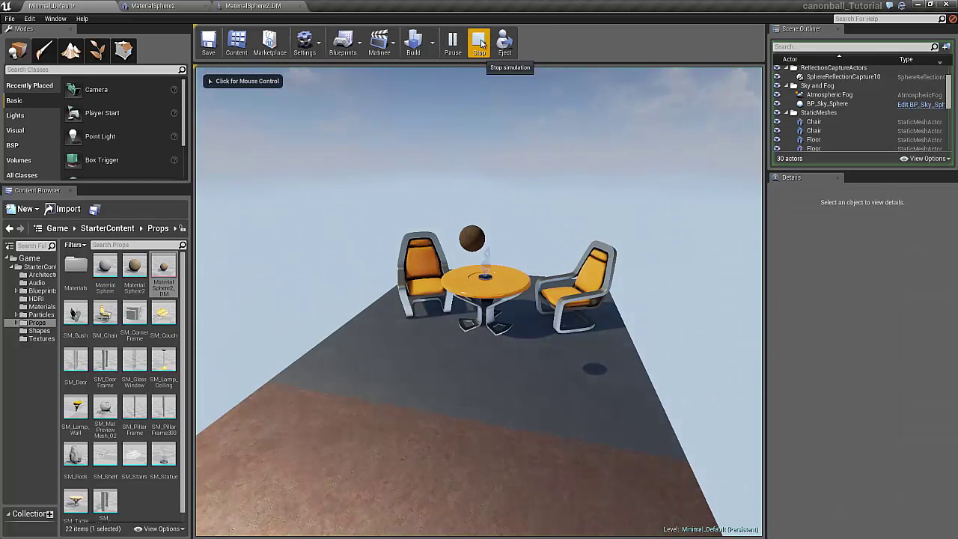
{"action": "left_click", "coordinate": [480, 43]}
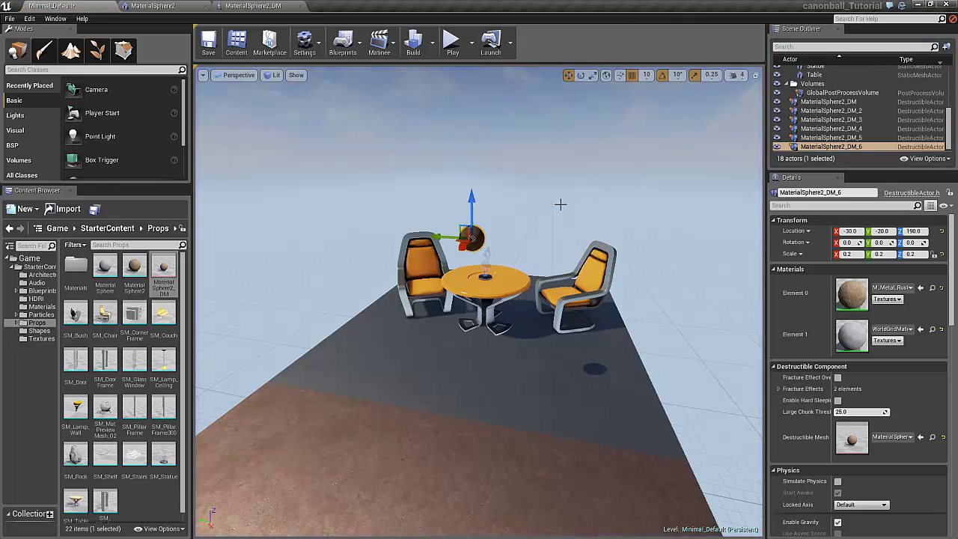
{"action": "scroll", "coordinate": [824, 367], "scroll_direction": "down", "scroll_amount": 2}
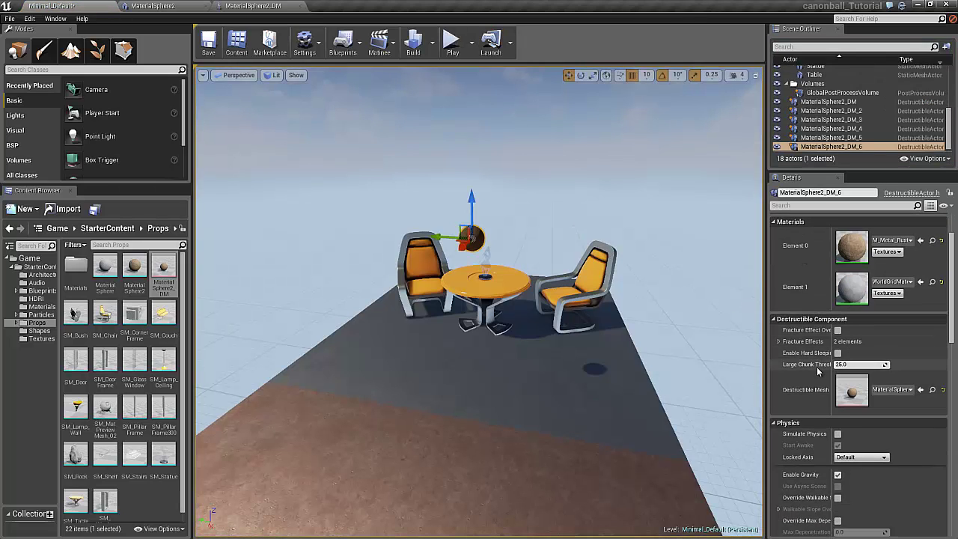
{"action": "left_click", "coordinate": [838, 434]}
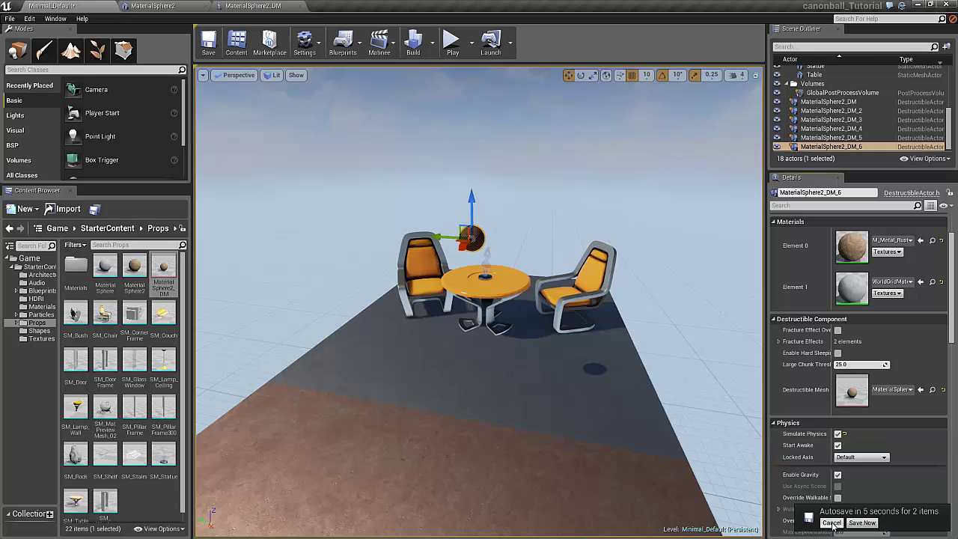
{"action": "left_click", "coordinate": [832, 523]}
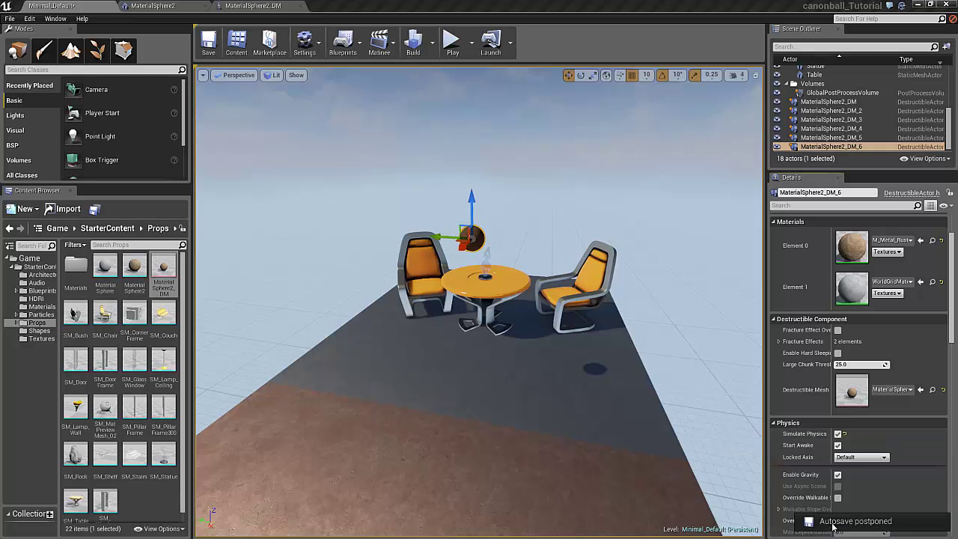
{"action": "left_click", "coordinate": [452, 43]}
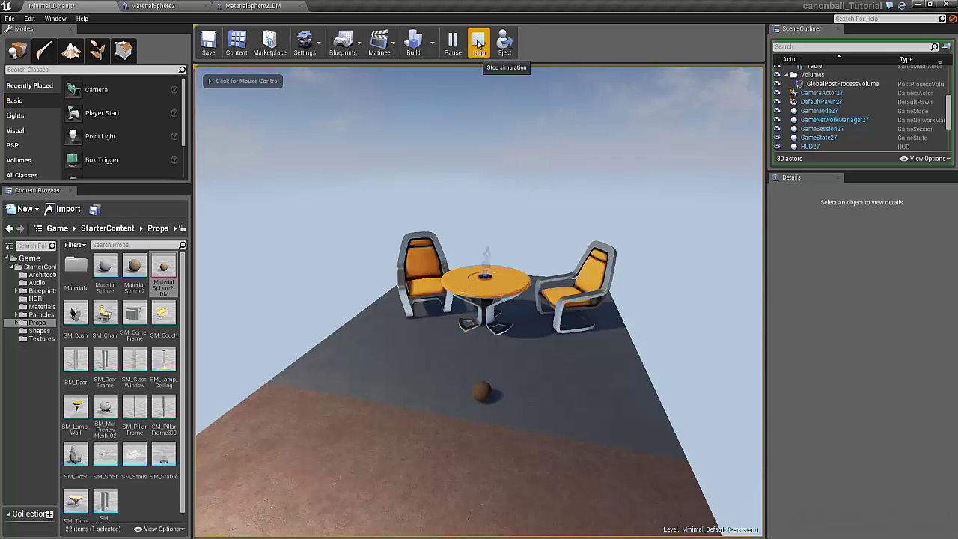
{"action": "left_click", "coordinate": [479, 44]}
Enable Simulation Generates Hit Events and test-play to watch the sphere break
{"action": "scroll", "coordinate": [818, 303], "scroll_direction": "down", "scroll_amount": 2}
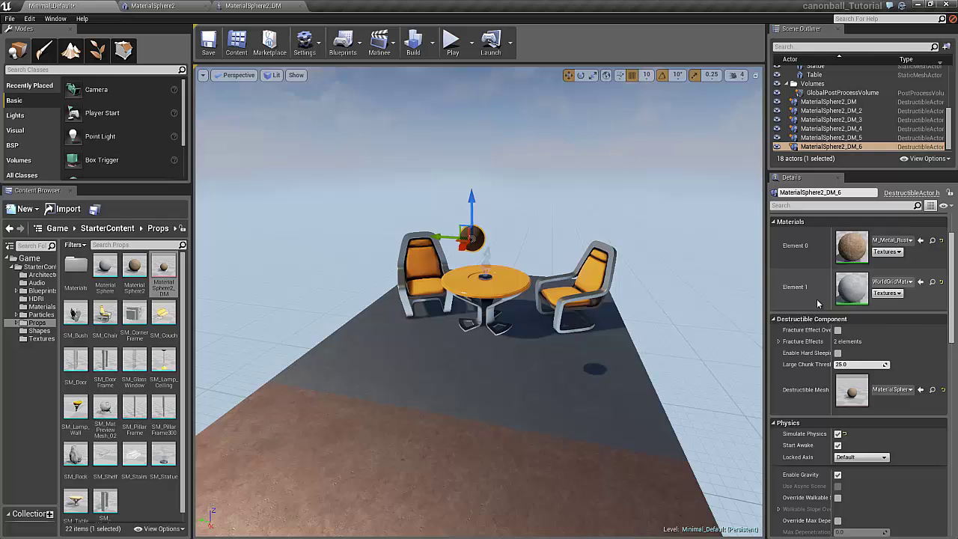
{"action": "scroll", "coordinate": [818, 303], "scroll_direction": "down", "scroll_amount": 10}
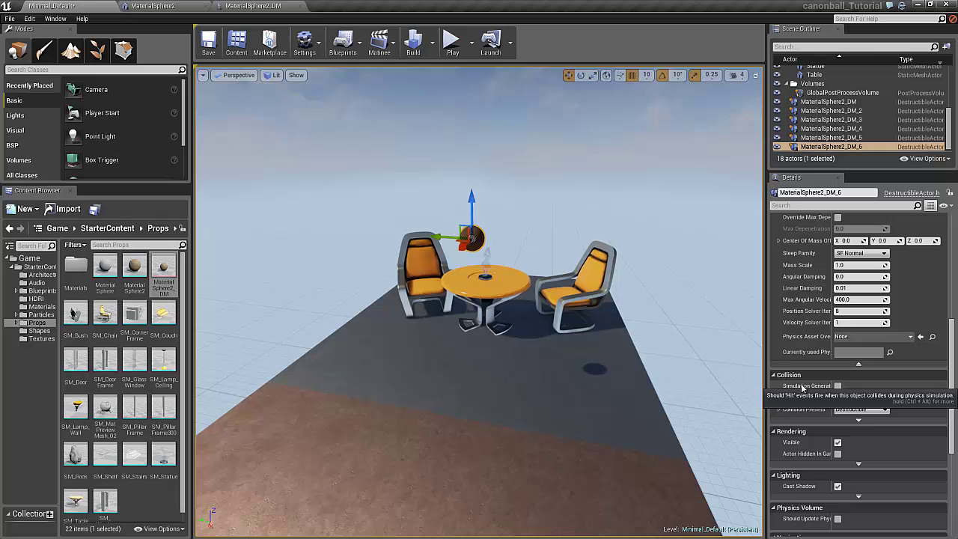
{"action": "left_click", "coordinate": [839, 386]}
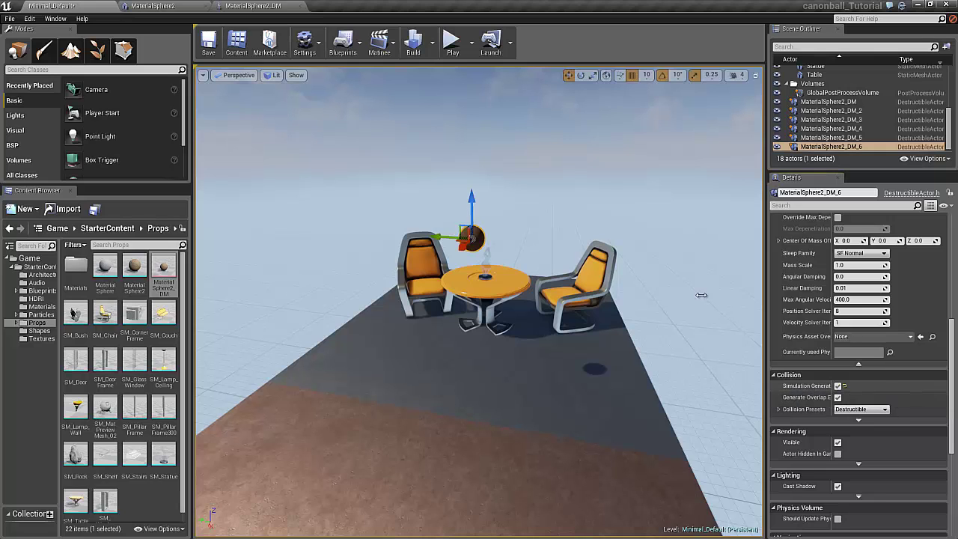
{"action": "left_click", "coordinate": [452, 43]}
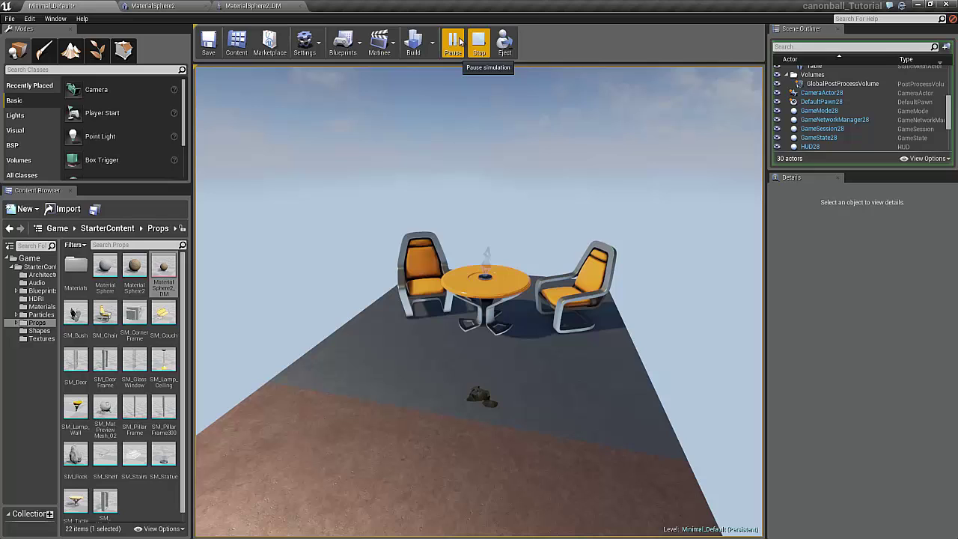
{"action": "left_click", "coordinate": [480, 43]}
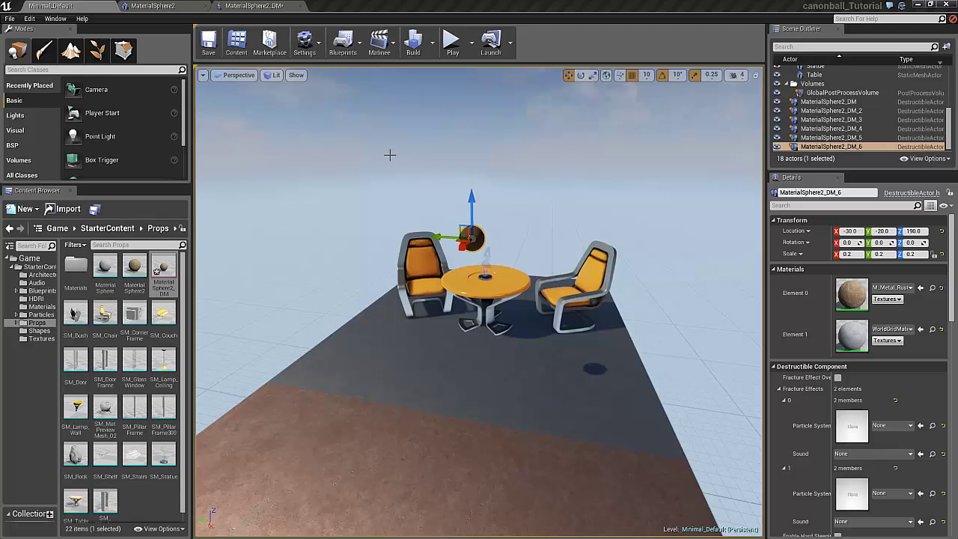
Set the mesh's Fracture Impulse Scale to 10000 under Advanced Parameters and save it
{"action": "left_click", "coordinate": [251, 6]}
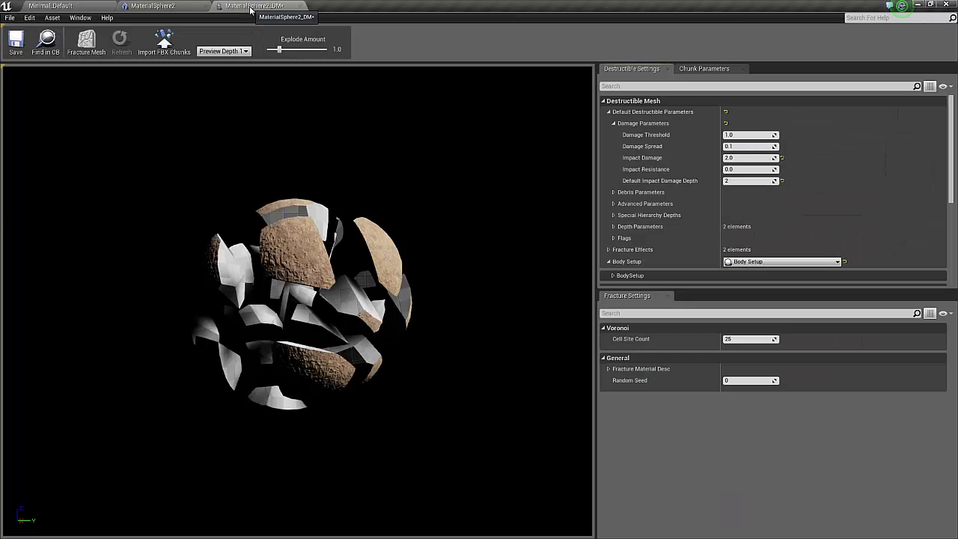
{"action": "left_click", "coordinate": [614, 205]}
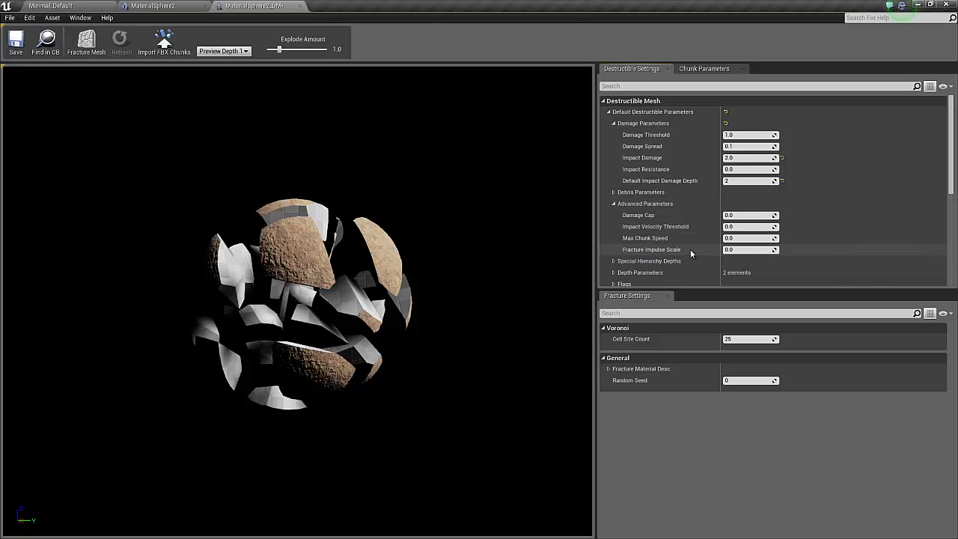
{"action": "left_click", "coordinate": [737, 250]}
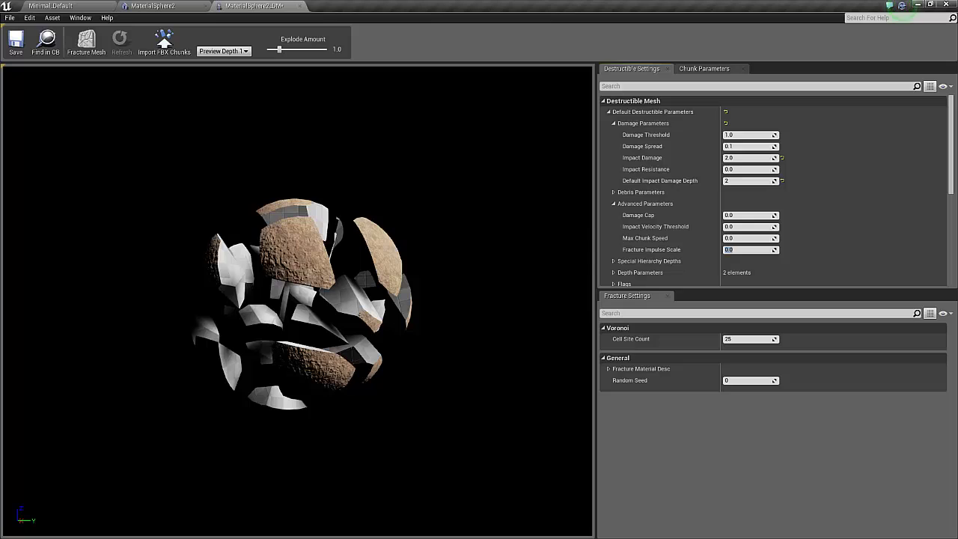
{"action": "type", "text": "0000"}
{"action": "key", "text": "Return"}
{"action": "left_click", "coordinate": [15, 45]}
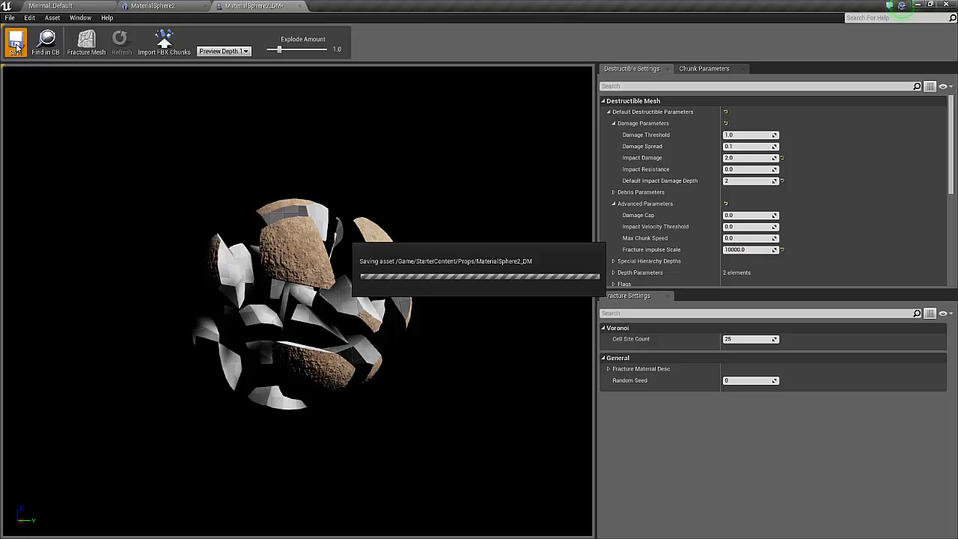
{"action": "left_click", "coordinate": [71, 6]}
{"action": "left_click", "coordinate": [452, 39]}
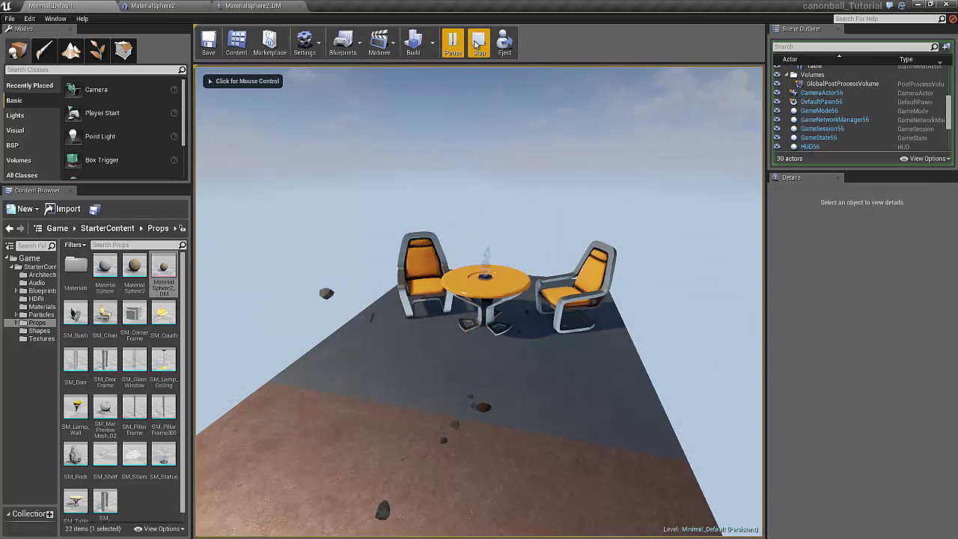
{"action": "left_click", "coordinate": [479, 41]}
{"action": "left_click", "coordinate": [453, 43]}
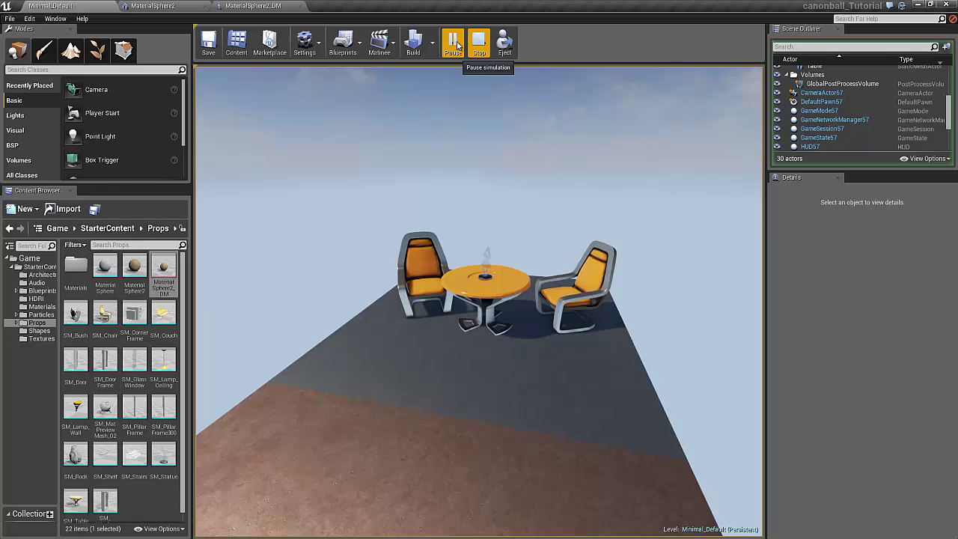
{"action": "left_click", "coordinate": [478, 41]}
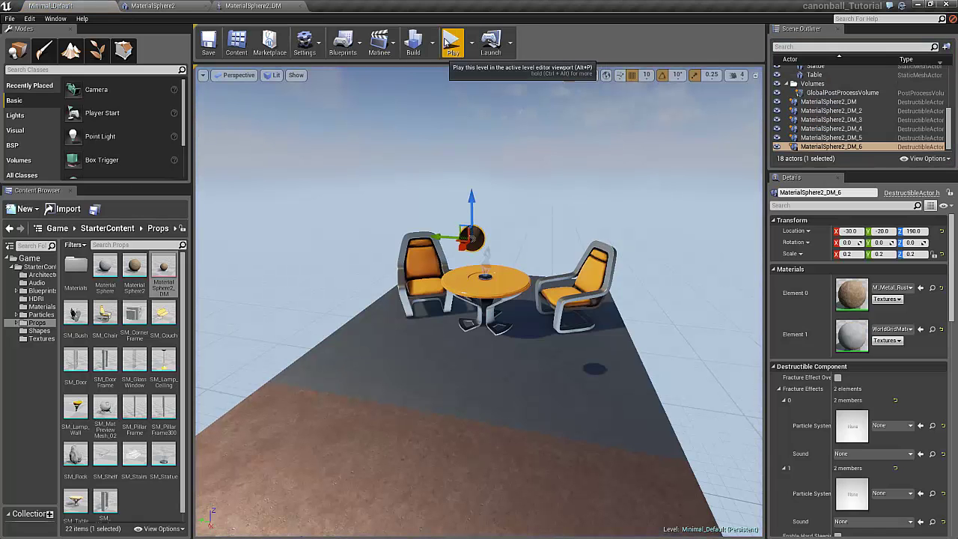
{"action": "left_click", "coordinate": [451, 43]}
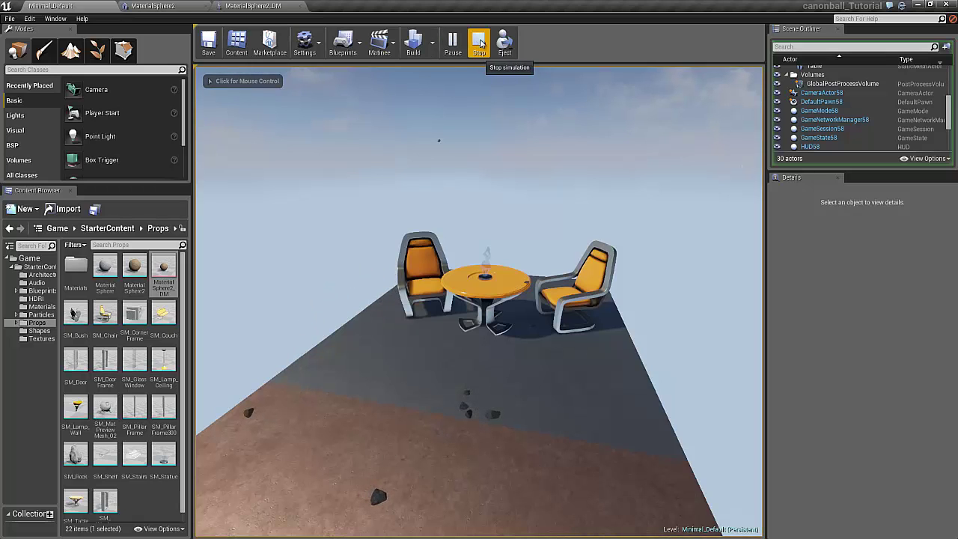
{"action": "left_click", "coordinate": [480, 42]}
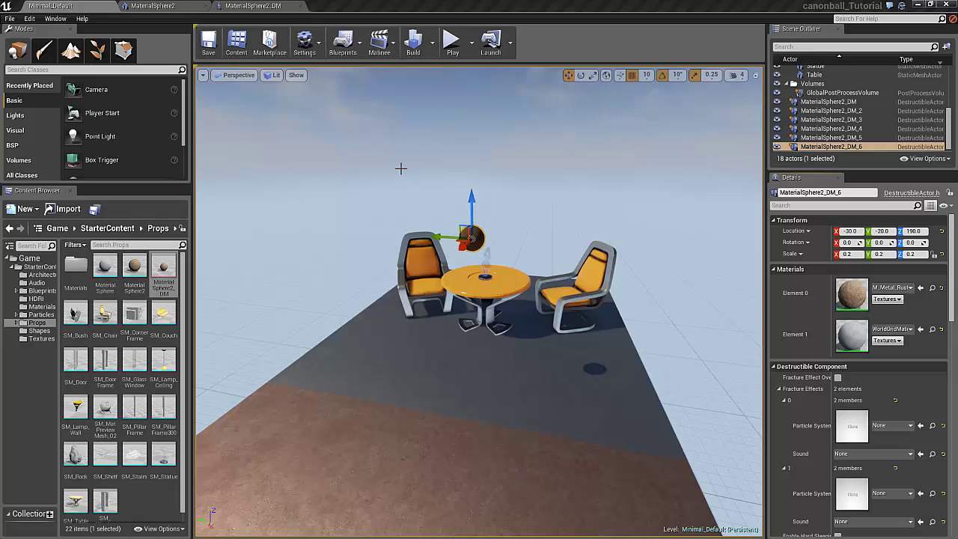
Find and tick Use CCD in the sphere's Details via a 'ccd' search, then clear it
{"action": "left_click", "coordinate": [795, 206]}
{"action": "type", "text": "ccd"}
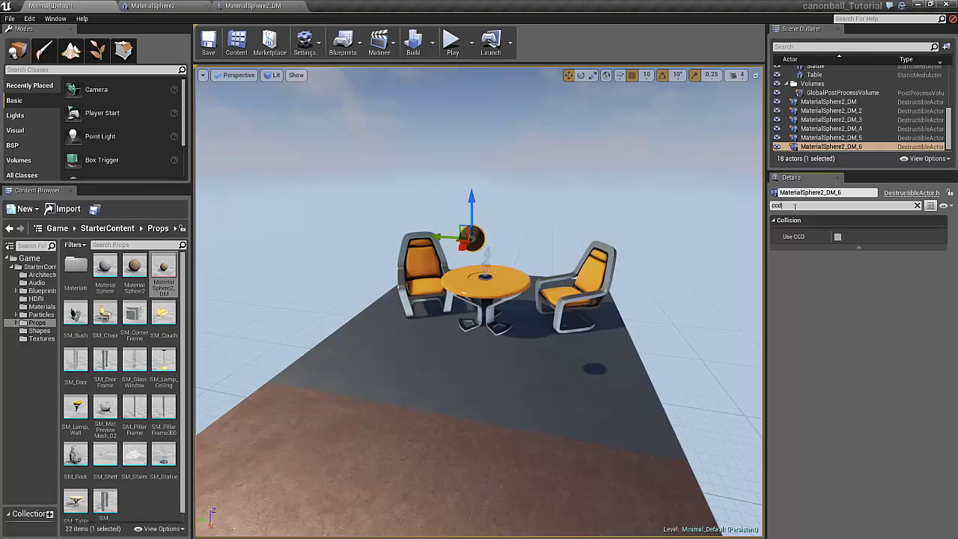
{"action": "left_click", "coordinate": [838, 237]}
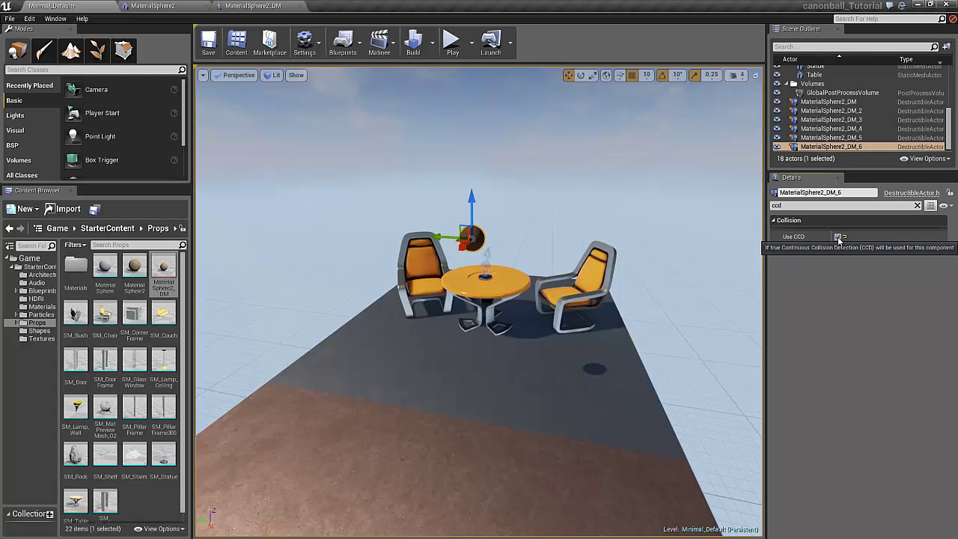
{"action": "left_click", "coordinate": [918, 205]}
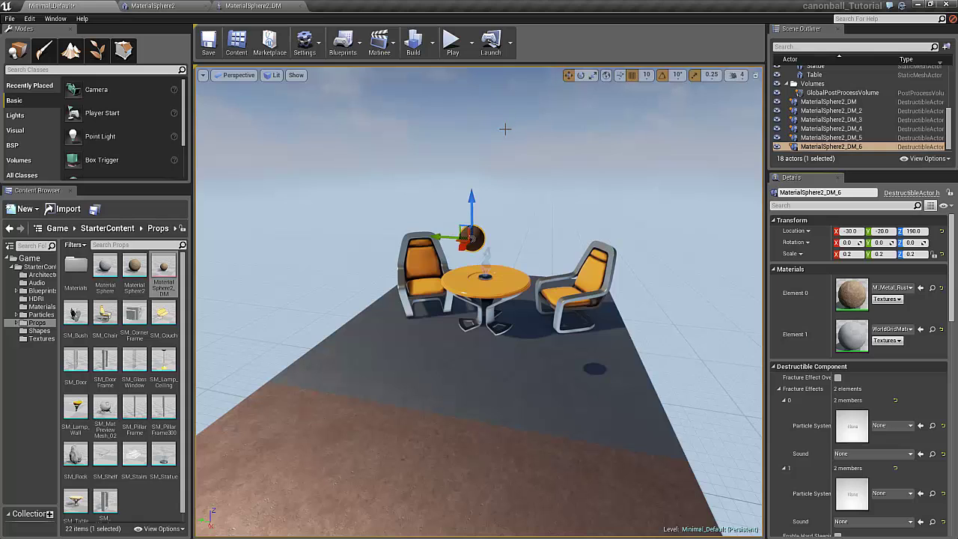
Test-play the level twice to watch the destructible sphere shatter
{"action": "left_click", "coordinate": [452, 42]}
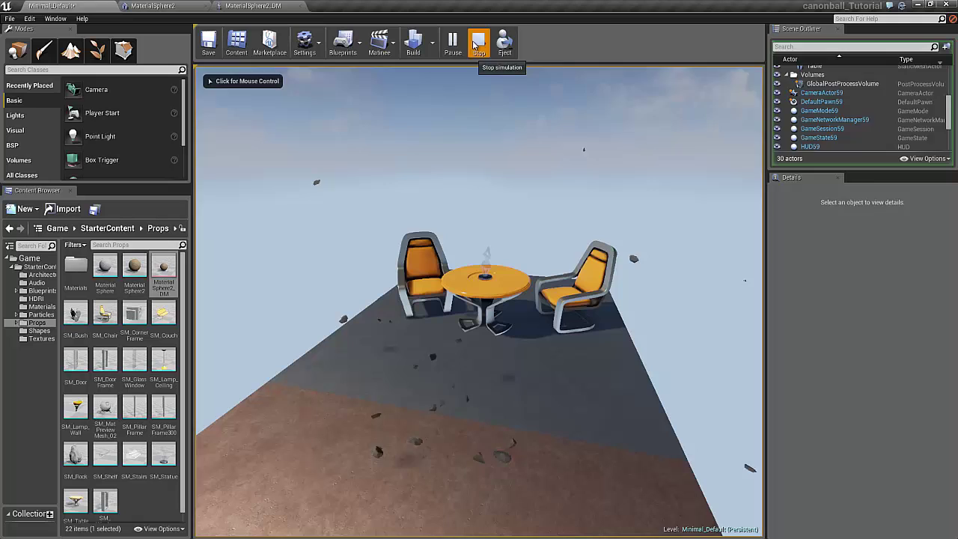
{"action": "left_click", "coordinate": [479, 42]}
{"action": "left_click", "coordinate": [452, 42]}
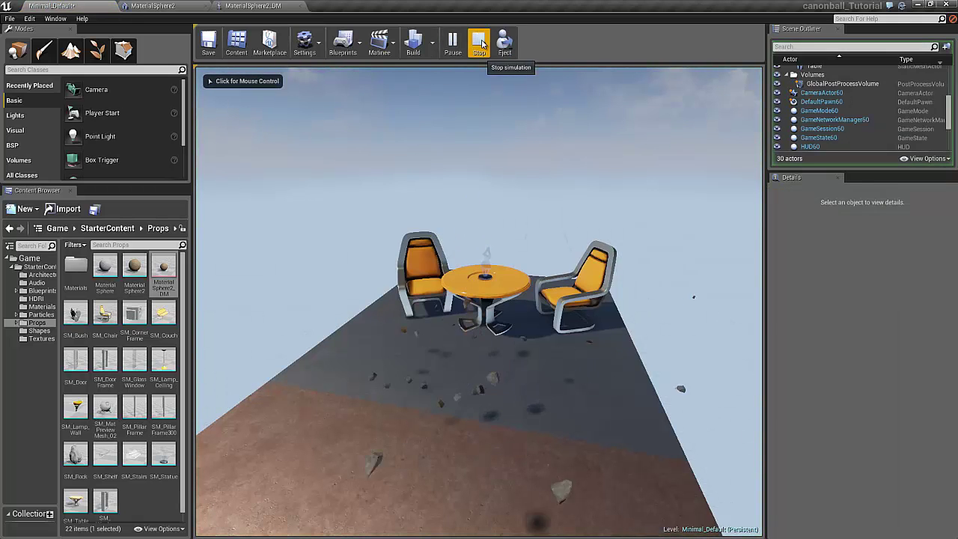
{"action": "left_click", "coordinate": [479, 42]}
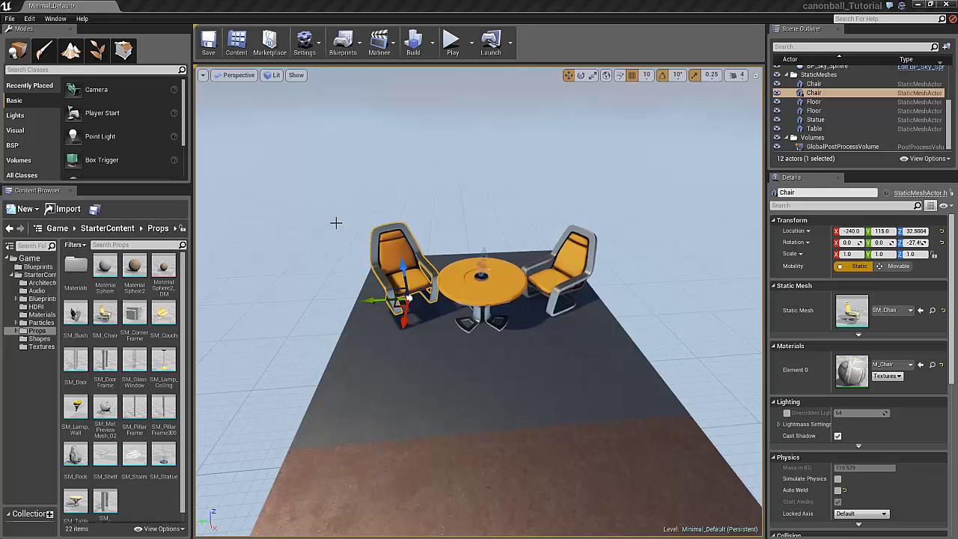
Create a Cannonball_BP blueprint in the Blueprints folder from MaterialSphere2_DM
{"action": "mouse_move", "coordinate": [164, 268]}
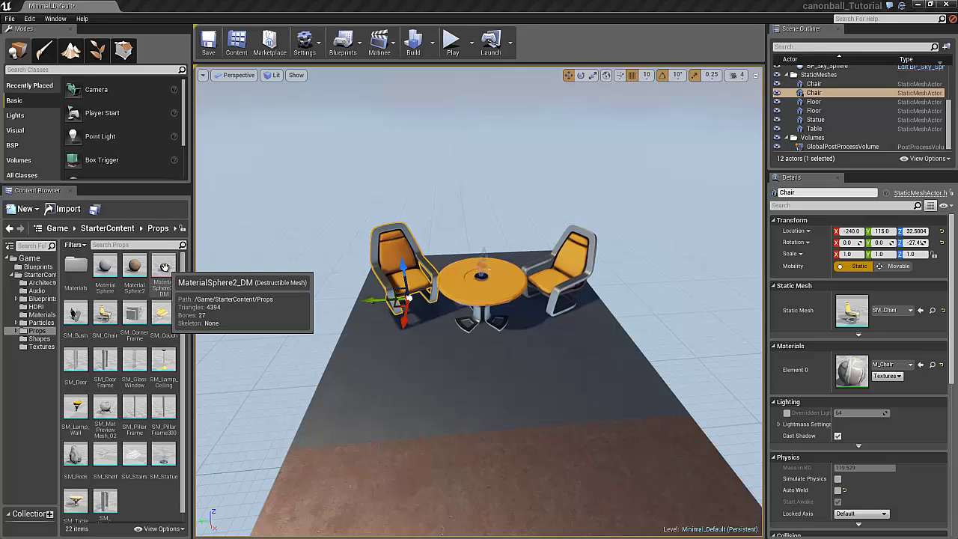
{"action": "left_click", "coordinate": [164, 267]}
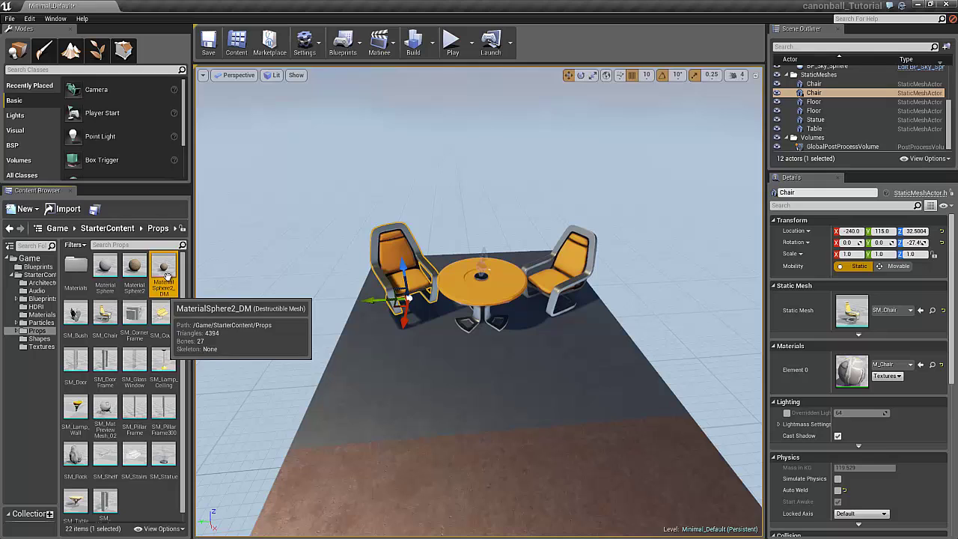
{"action": "right_click", "coordinate": [162, 266]}
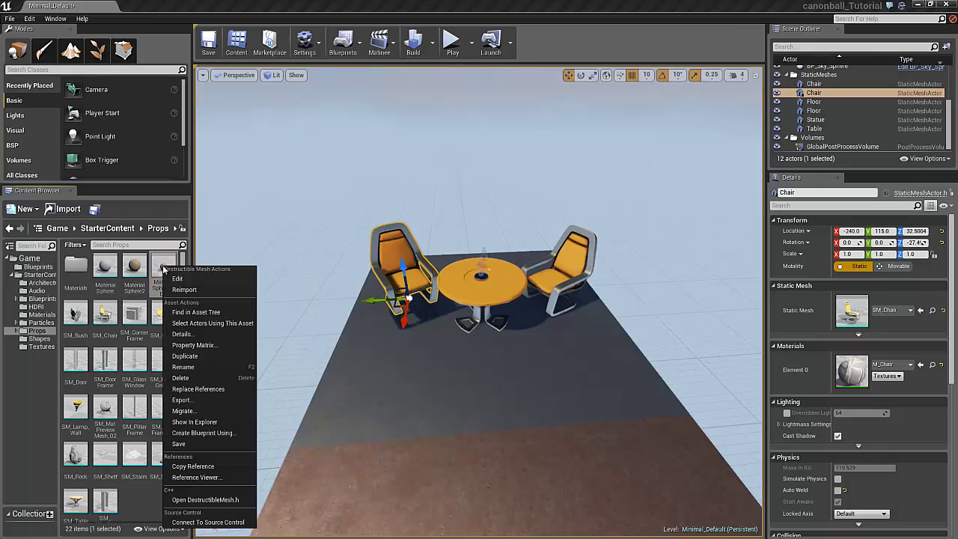
{"action": "left_click", "coordinate": [202, 434]}
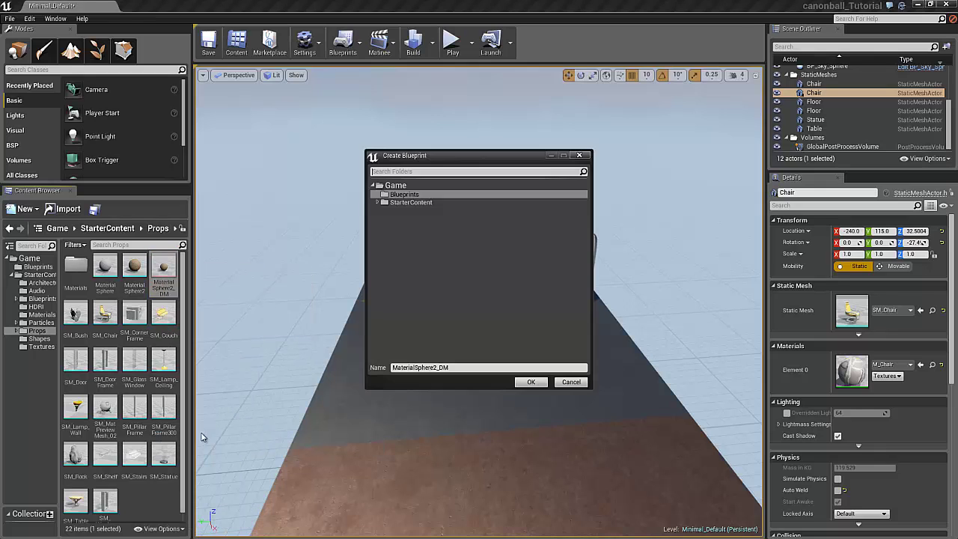
{"action": "double_click", "coordinate": [473, 368]}
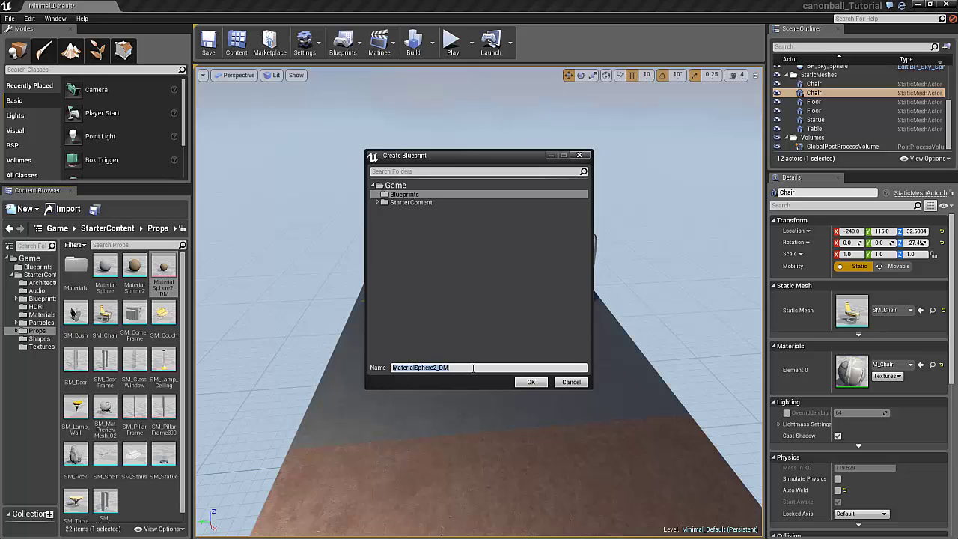
{"action": "type", "text": "Cannonball_BP"}
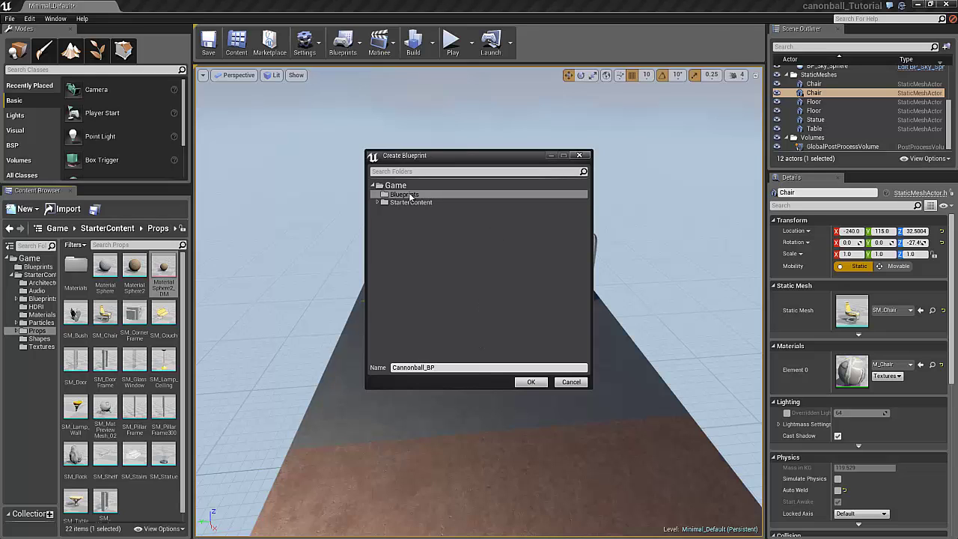
{"action": "left_click", "coordinate": [532, 383]}
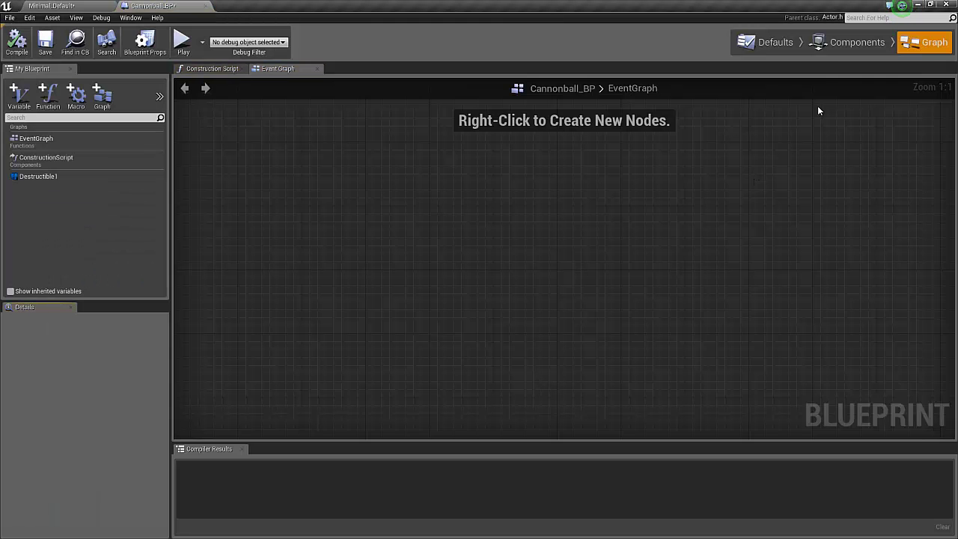
Select the Destructible1 component and scale it to 0.2 on X, Y and Z
{"action": "left_click", "coordinate": [846, 42]}
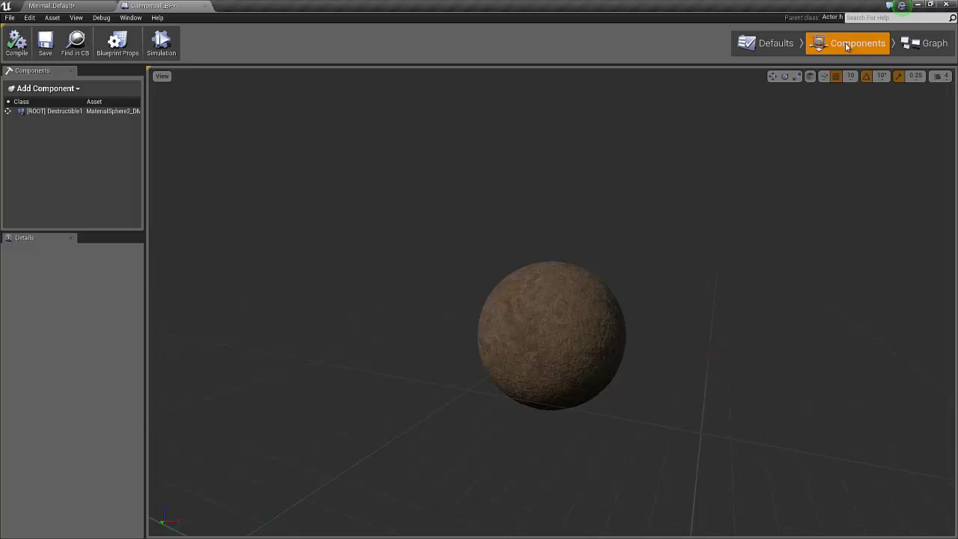
{"action": "left_click", "coordinate": [68, 113]}
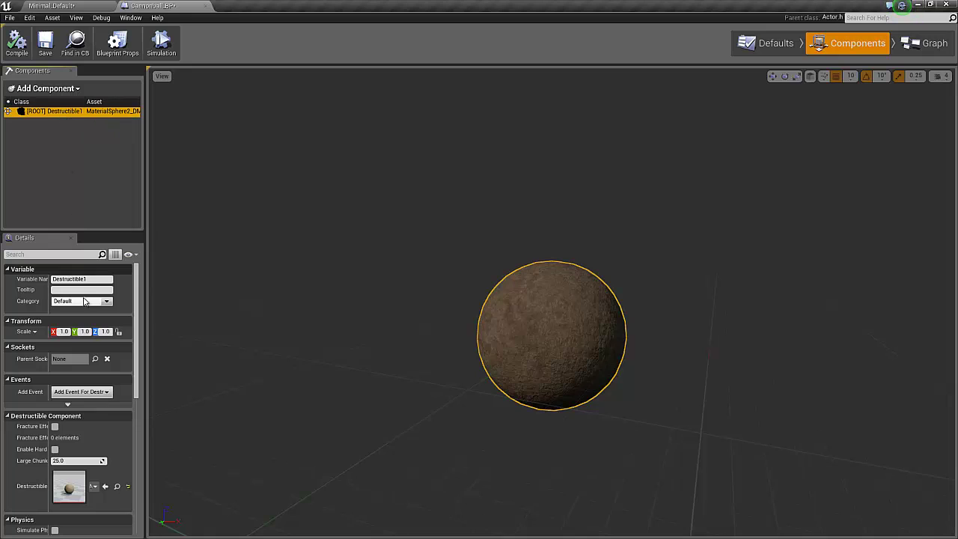
{"action": "left_click", "coordinate": [63, 331]}
{"action": "type", "text": "0.2"}
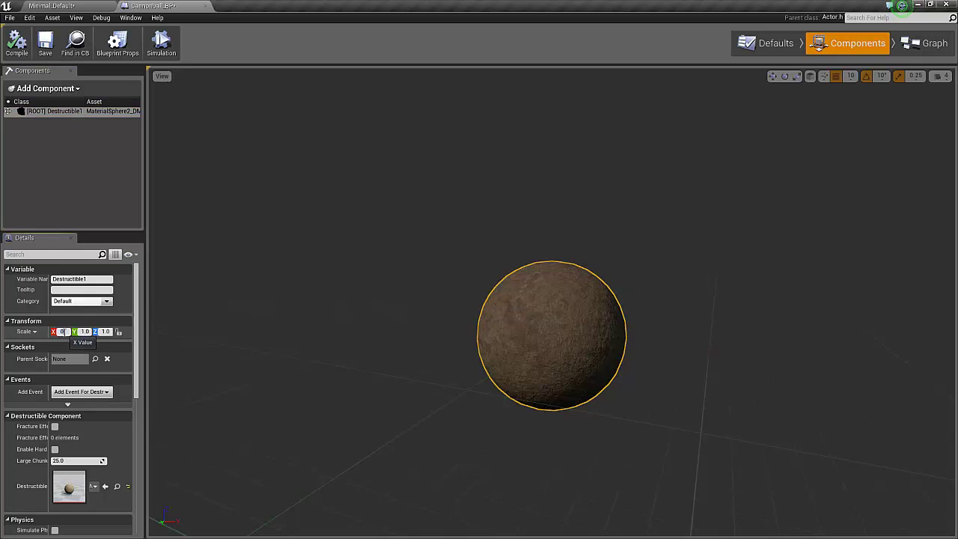
{"action": "key", "text": "Tab"}
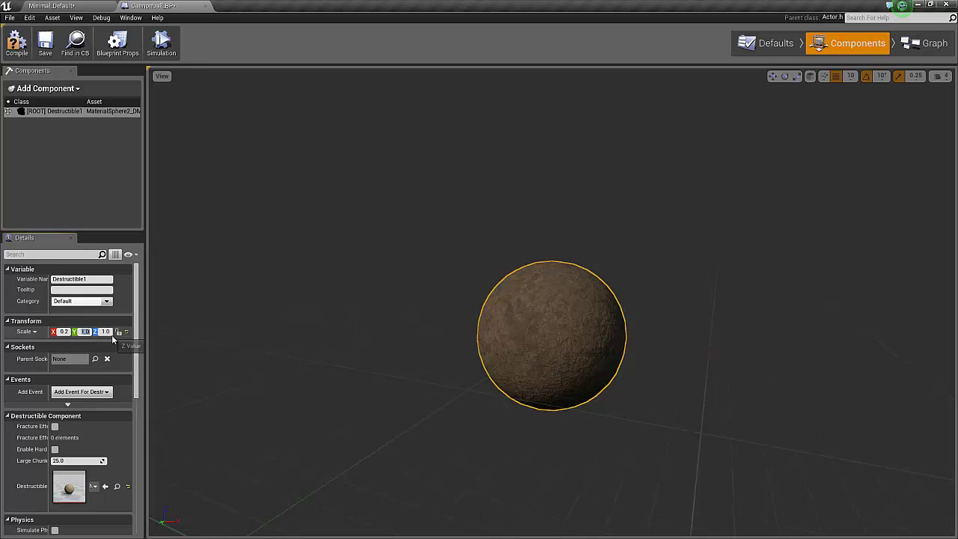
{"action": "type", "text": "0.2"}
{"action": "key", "text": "Tab"}
{"action": "type", "text": "0.2"}
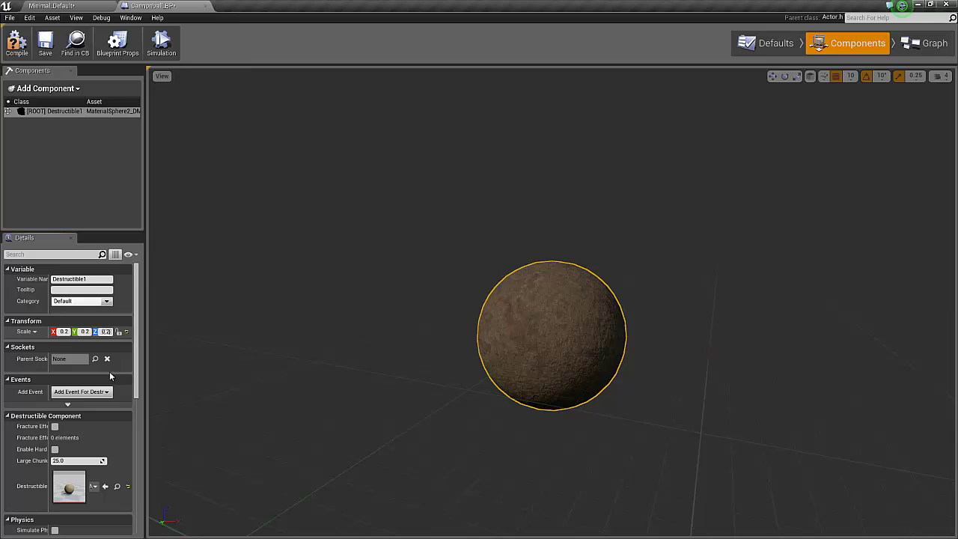
Turn on Simulate Physics, Simulation Generates Hit Events and Use CCD for the sphere
{"action": "scroll", "coordinate": [96, 411], "scroll_direction": "down", "scroll_amount": 1}
{"action": "scroll", "coordinate": [96, 410], "scroll_direction": "down", "scroll_amount": 3}
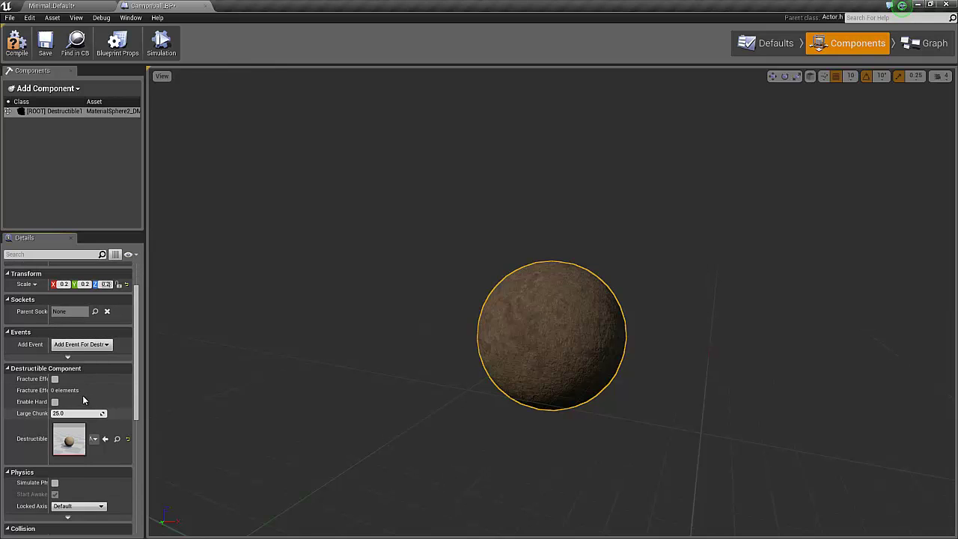
{"action": "scroll", "coordinate": [30, 408], "scroll_direction": "down", "scroll_amount": 2}
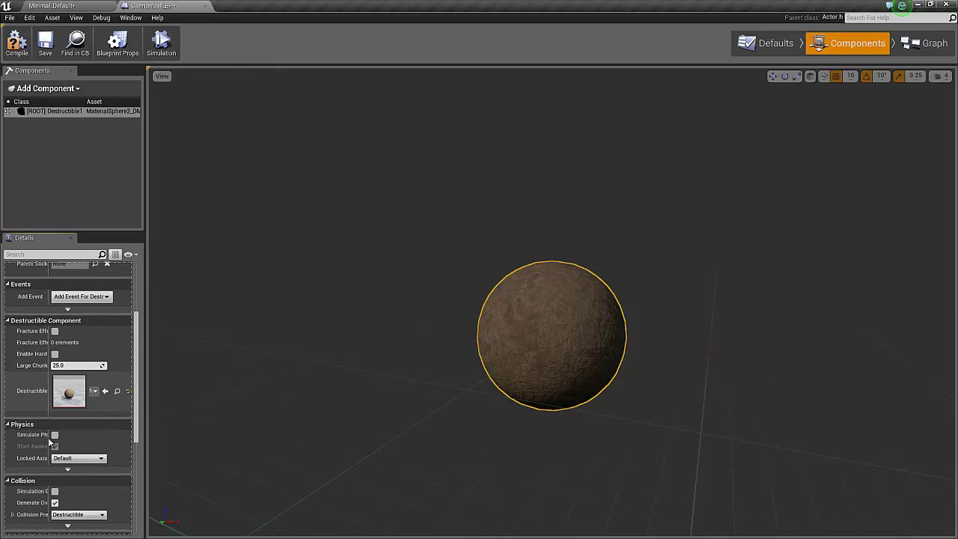
{"action": "left_click", "coordinate": [55, 434]}
{"action": "scroll", "coordinate": [56, 440], "scroll_direction": "down", "scroll_amount": 3}
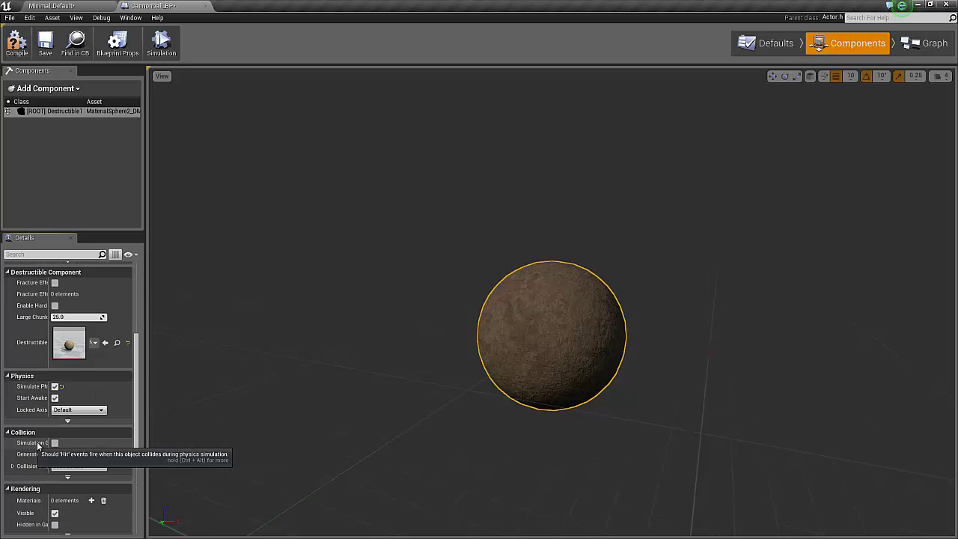
{"action": "left_click", "coordinate": [55, 443]}
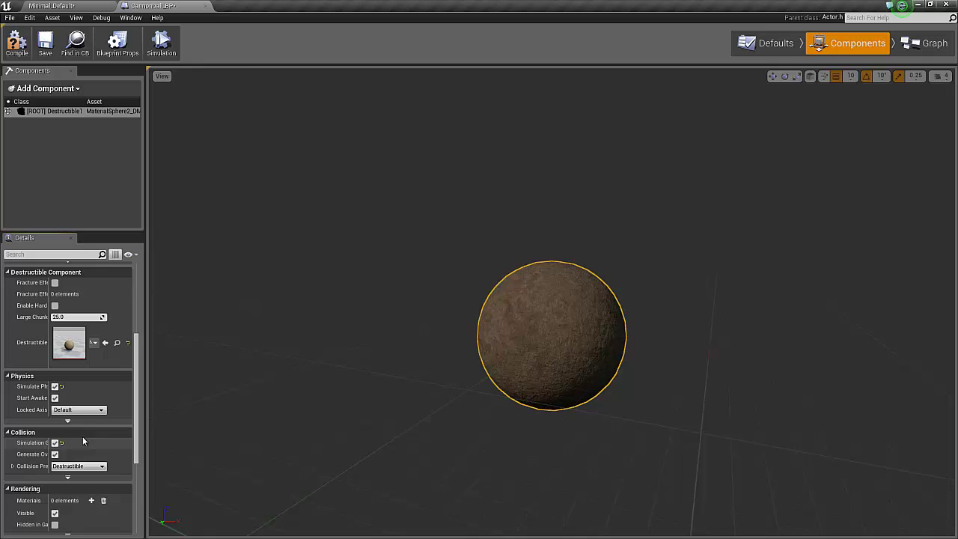
{"action": "left_click", "coordinate": [28, 254]}
{"action": "type", "text": "ccd"}
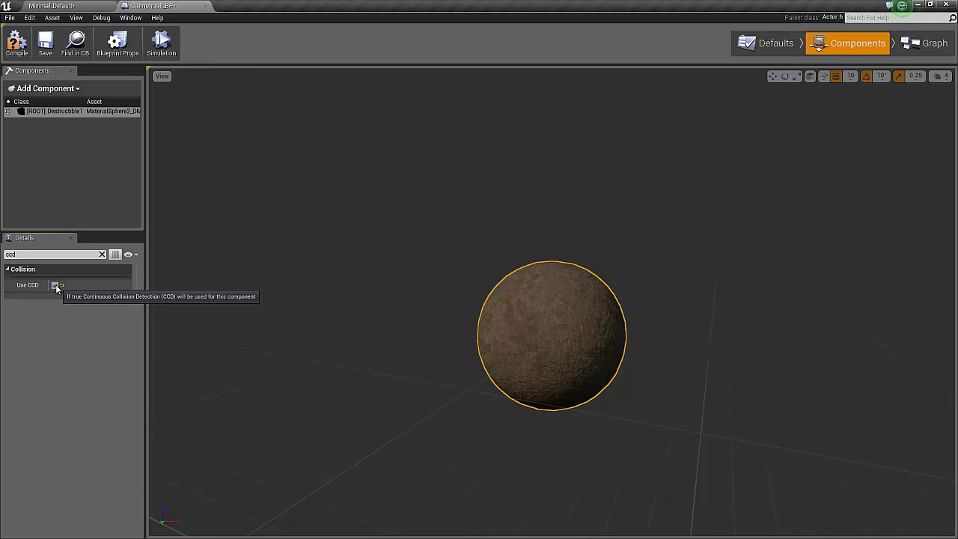
{"action": "left_click", "coordinate": [55, 286]}
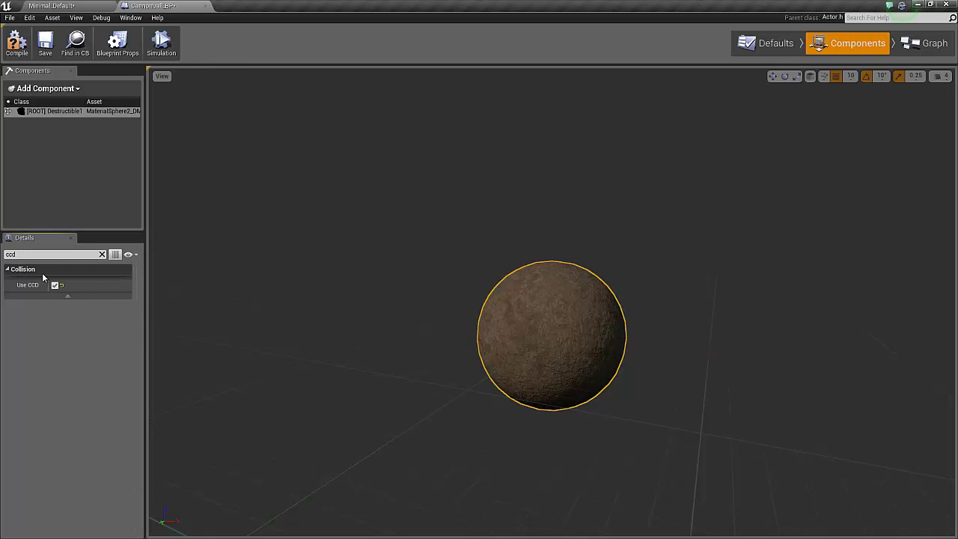
{"action": "left_click", "coordinate": [102, 255]}
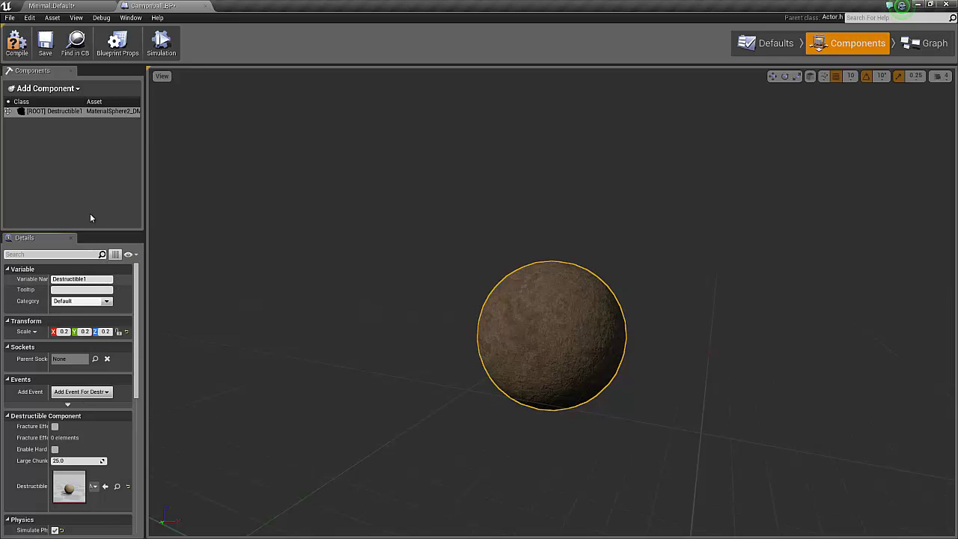
Add a Radial Force component, RadialForce1, to the cannonball and select it
{"action": "left_click", "coordinate": [58, 113]}
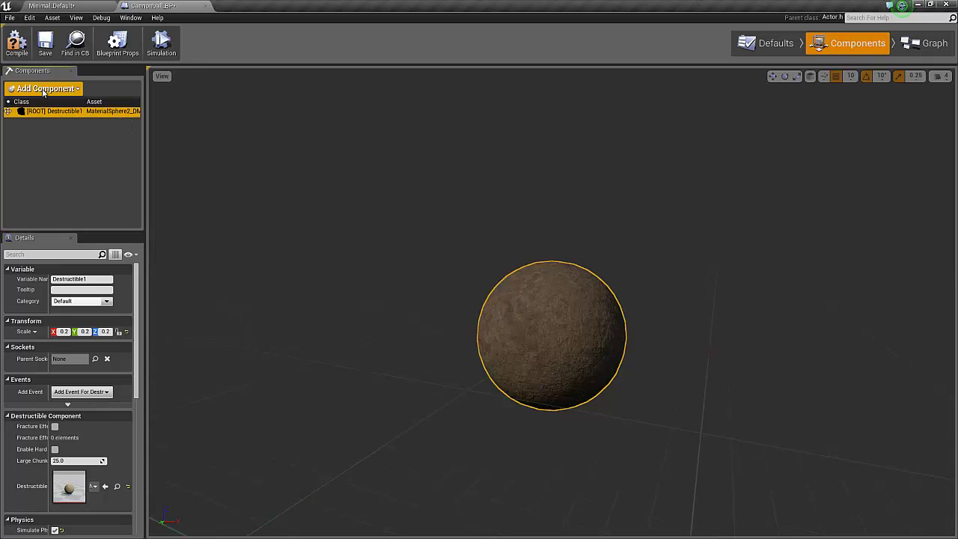
{"action": "left_click", "coordinate": [43, 90]}
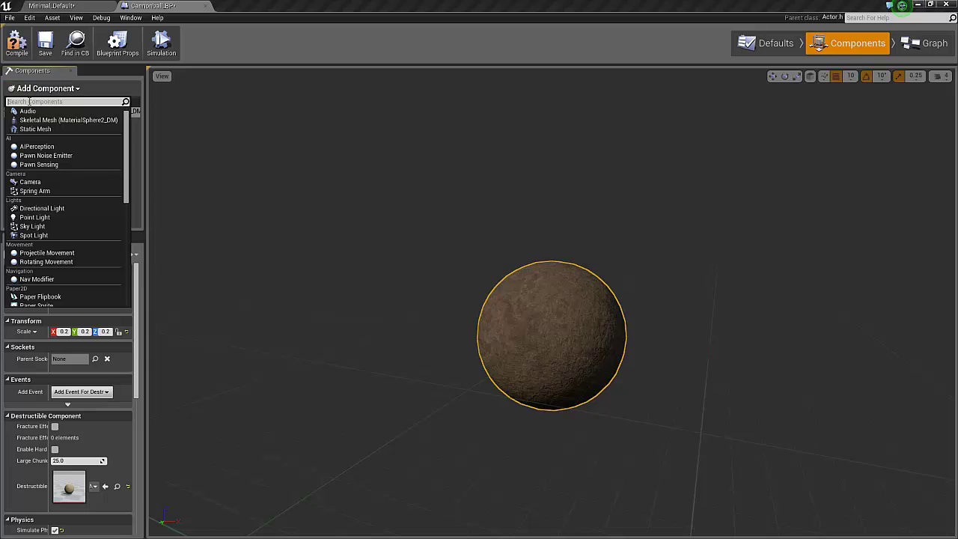
{"action": "type", "text": "rad"}
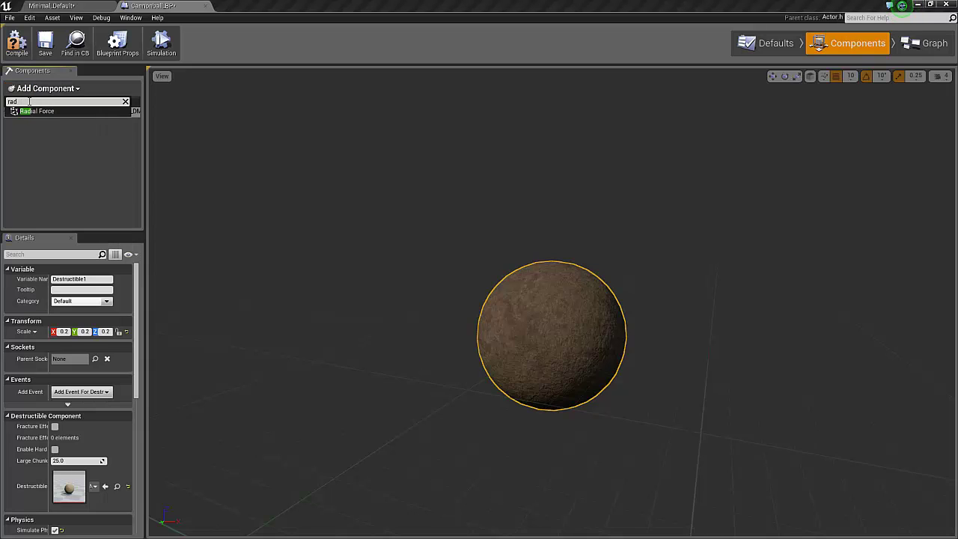
{"action": "left_click", "coordinate": [54, 116]}
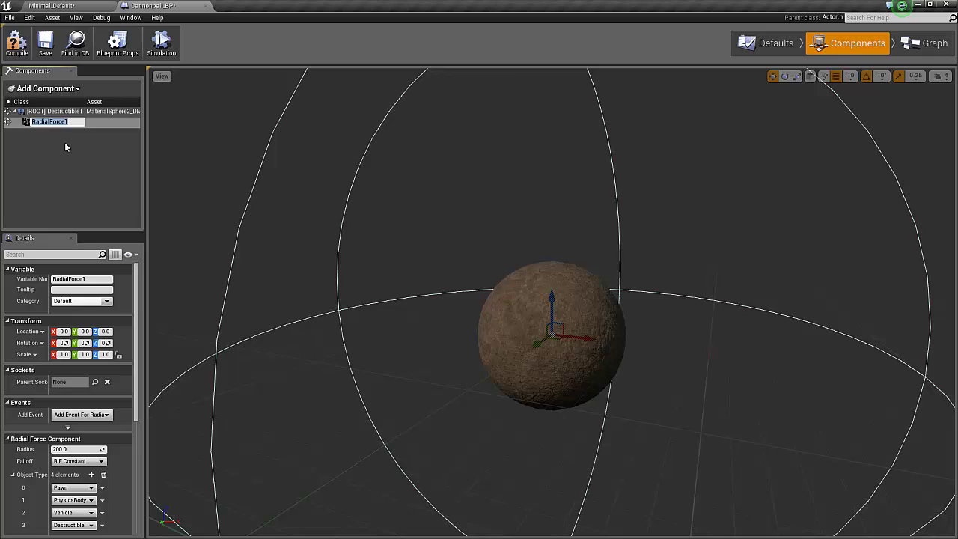
{"action": "left_click", "coordinate": [65, 142]}
{"action": "left_click", "coordinate": [58, 126]}
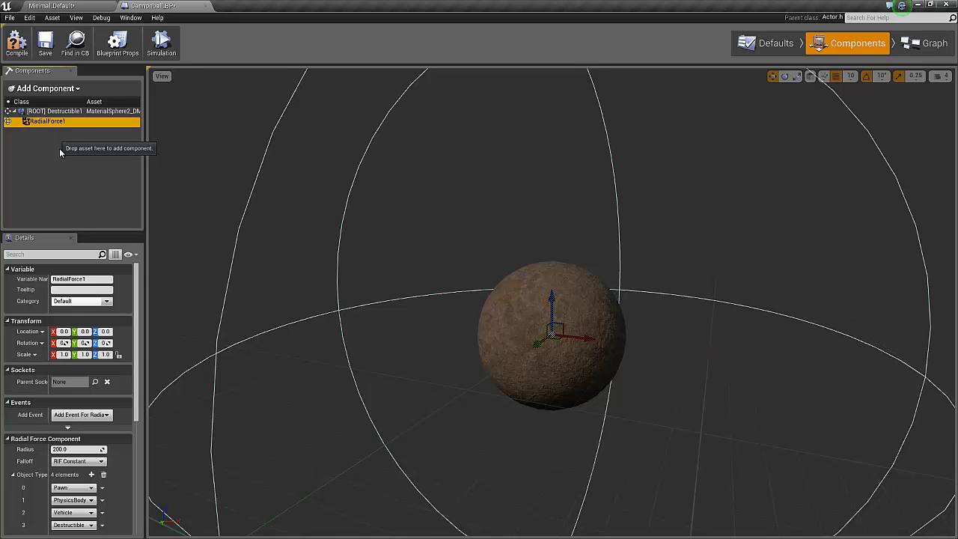
Set RadialForce1's Radius to 700 and its Falloff to RIF Linear
{"action": "scroll", "coordinate": [27, 320], "scroll_direction": "down", "scroll_amount": 4}
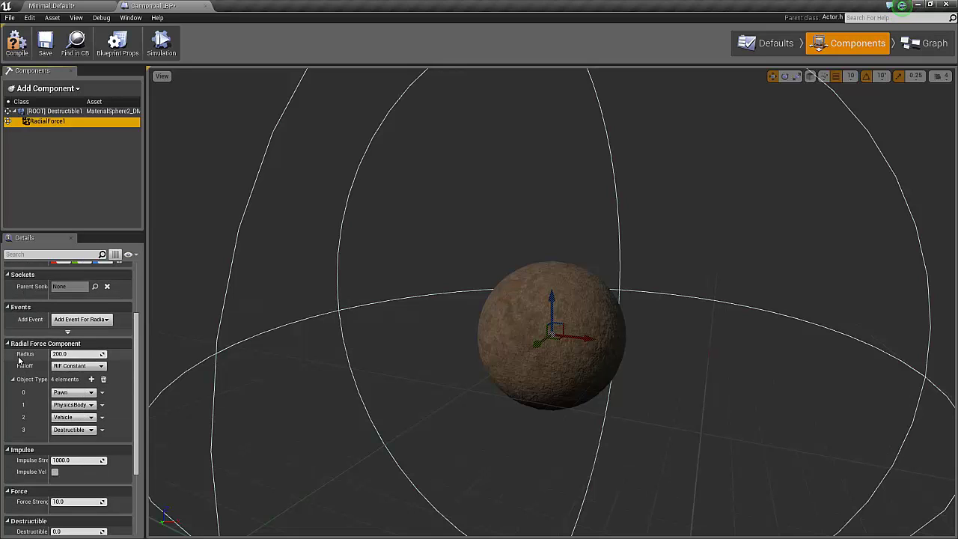
{"action": "left_click", "coordinate": [73, 353]}
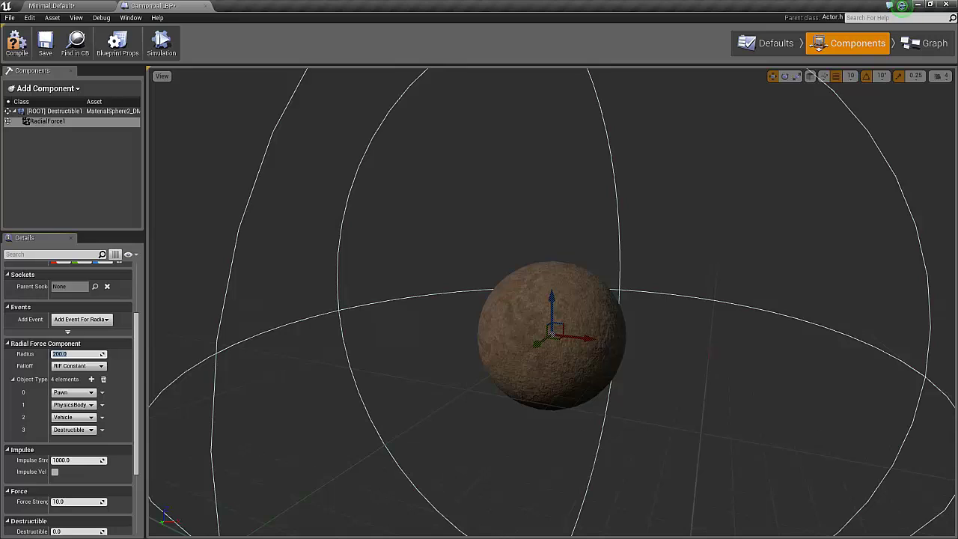
{"action": "type", "text": "700"}
{"action": "left_click", "coordinate": [68, 366]}
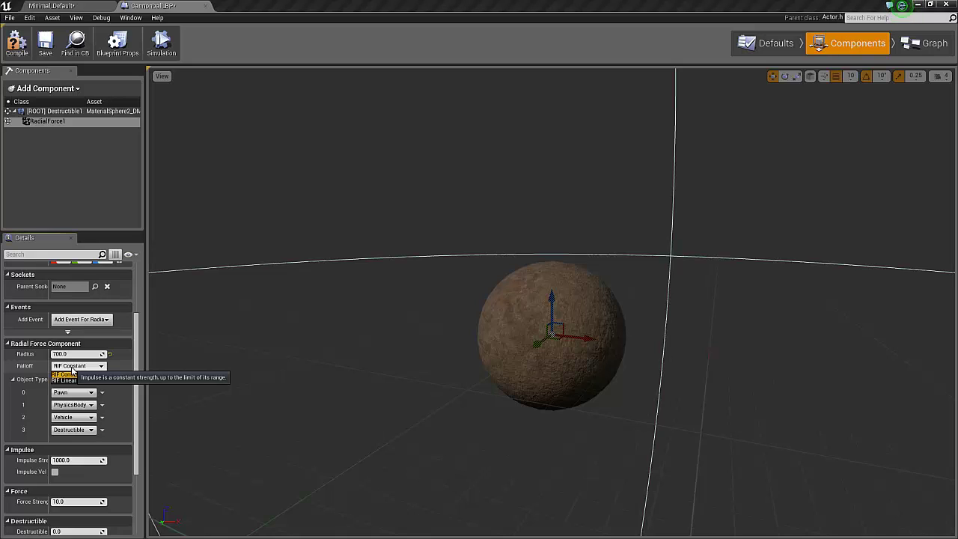
{"action": "left_click", "coordinate": [75, 381]}
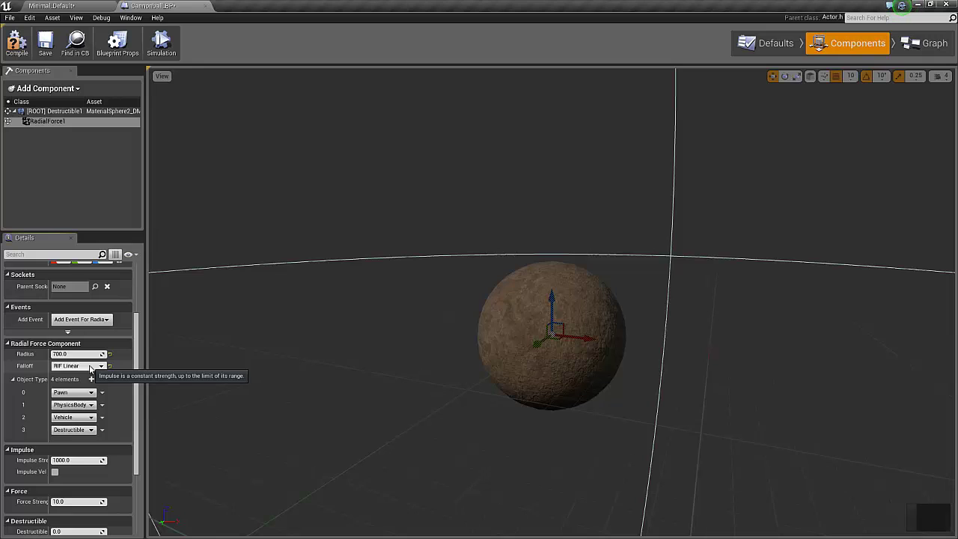
Set RadialForce1's Impulse Strength to 100000 and Force Strength to 0
{"action": "scroll", "coordinate": [82, 371], "scroll_direction": "down", "scroll_amount": 3}
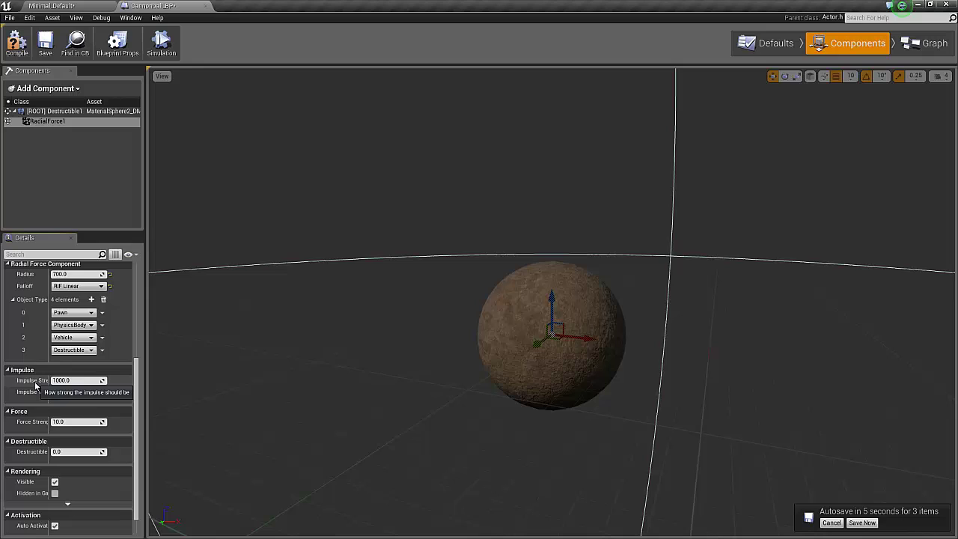
{"action": "left_click", "coordinate": [77, 382]}
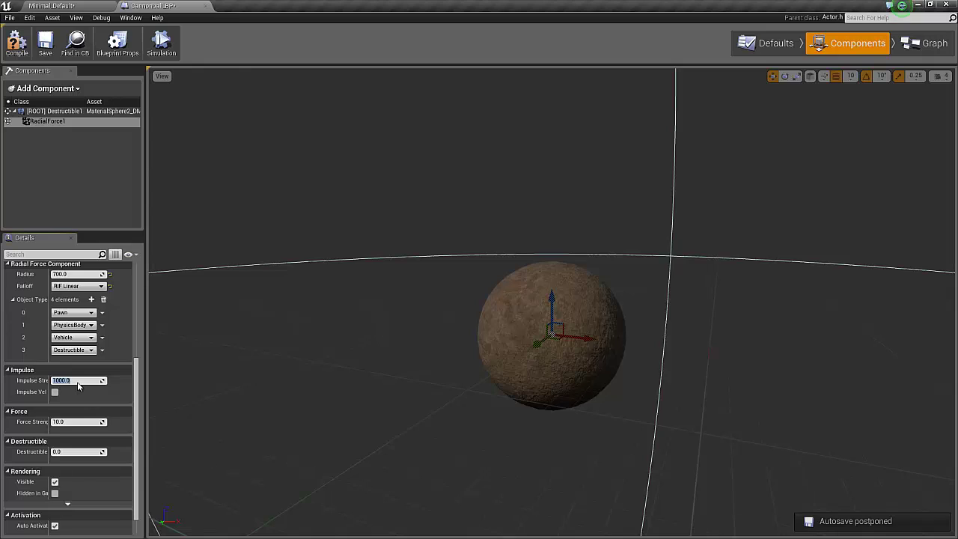
{"action": "type", "text": "10"}
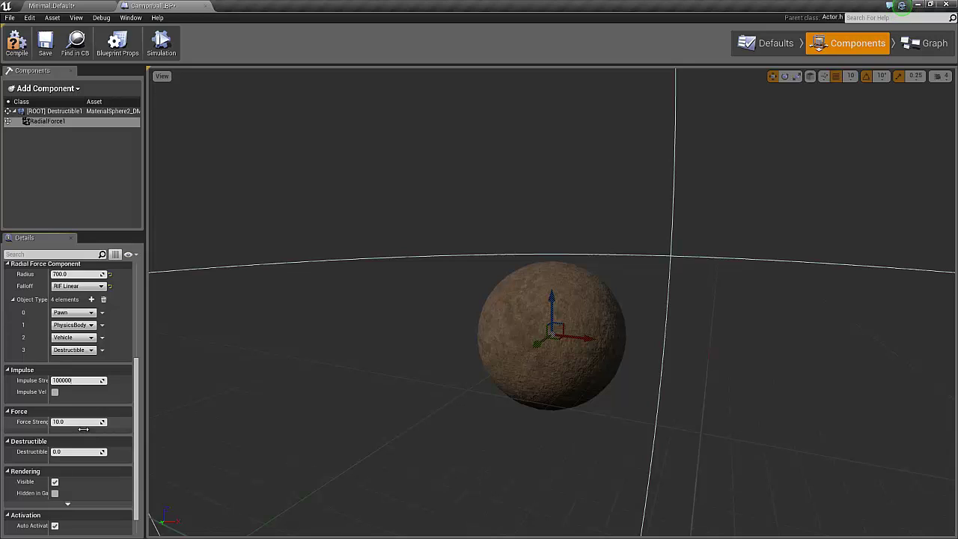
{"action": "left_click", "coordinate": [74, 421]}
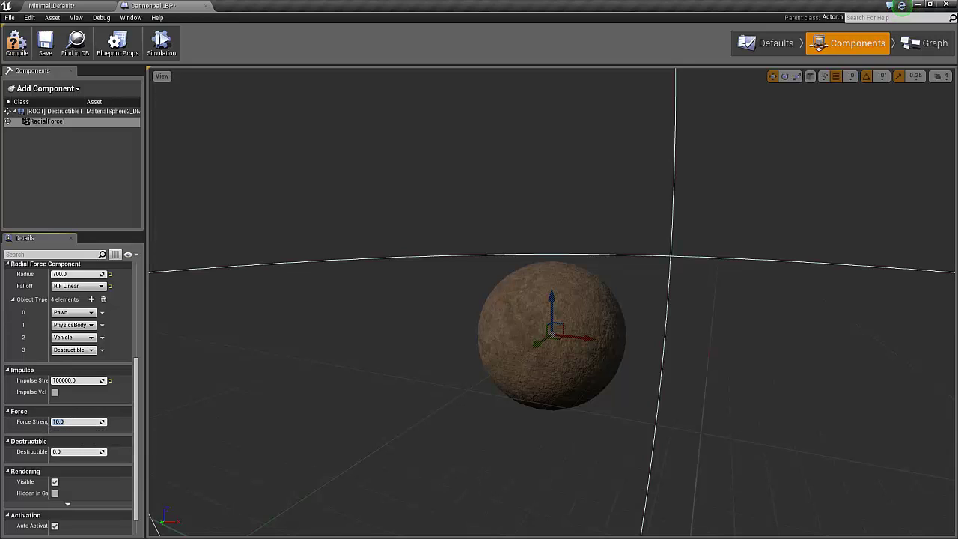
{"action": "type", "text": "0"}
{"action": "key", "text": "Return"}
{"action": "scroll", "coordinate": [141, 444], "scroll_direction": "down", "scroll_amount": 2}
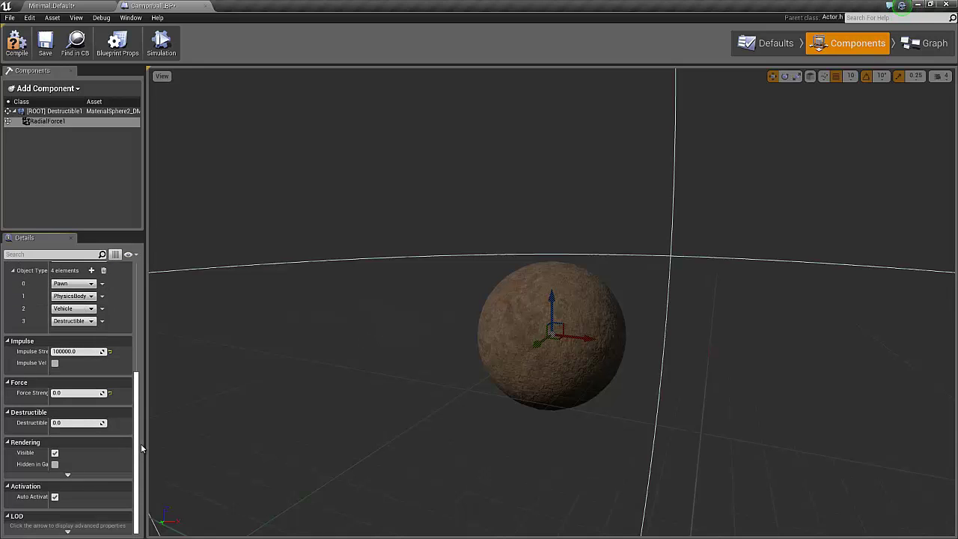
{"action": "scroll", "coordinate": [114, 307], "scroll_direction": "up", "scroll_amount": 10}
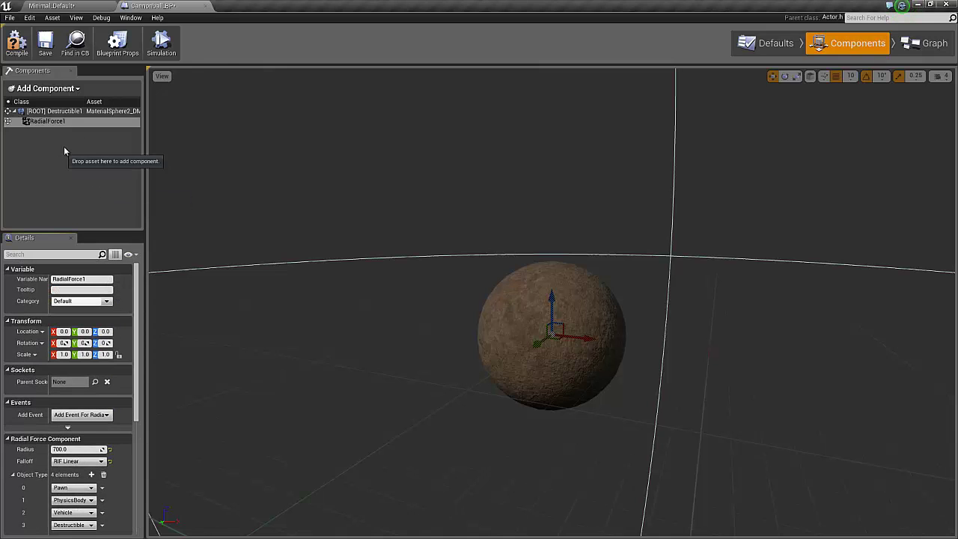
Add an OnComponentFracture event for Destructible1 to the event graph
{"action": "left_click", "coordinate": [90, 112]}
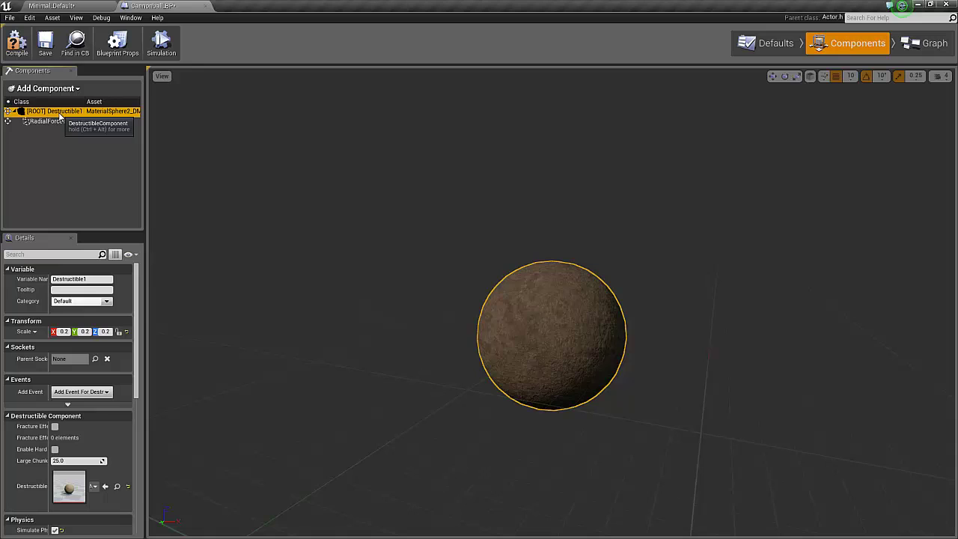
{"action": "left_click", "coordinate": [75, 391]}
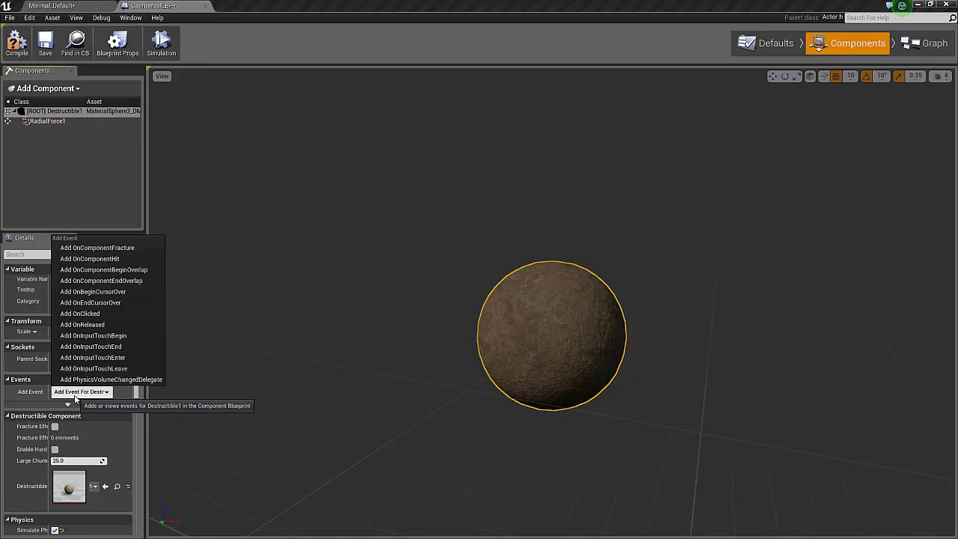
{"action": "left_click", "coordinate": [95, 248]}
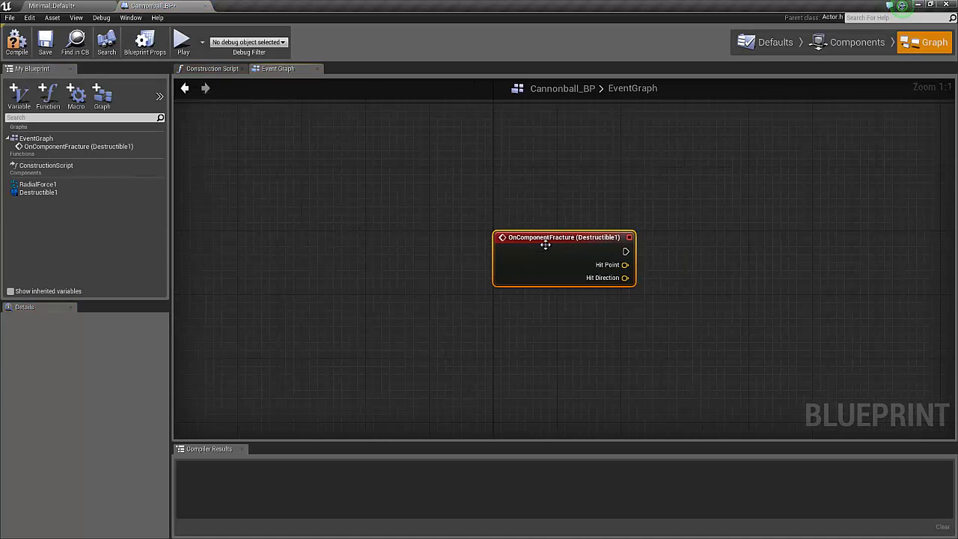
{"action": "left_click_drag", "start_coordinate": [546, 245], "coordinate": [354, 239]}
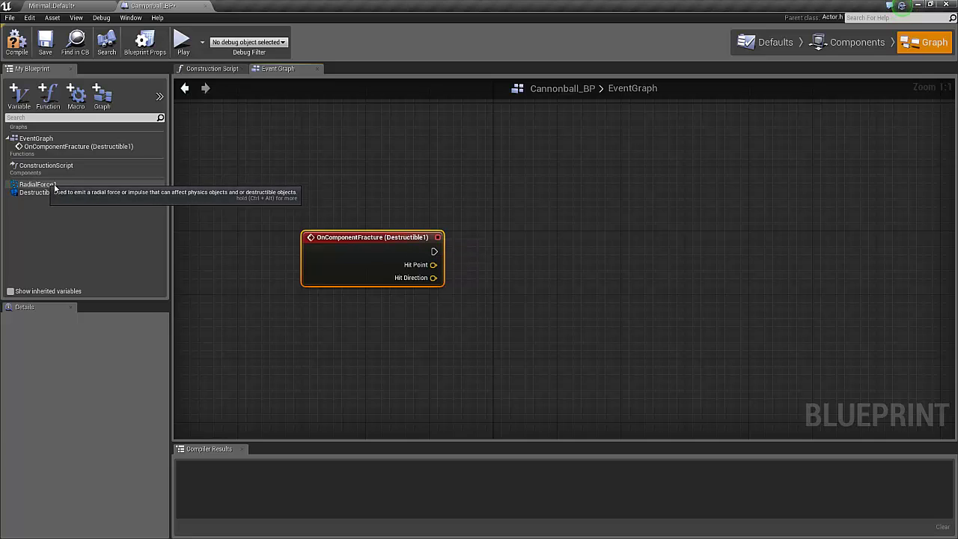
Have the fracture event call Fire Impulse on Radial Force 1, then compile and save
{"action": "left_click_drag", "start_coordinate": [61, 185], "coordinate": [472, 301]}
{"action": "left_click", "coordinate": [491, 315]}
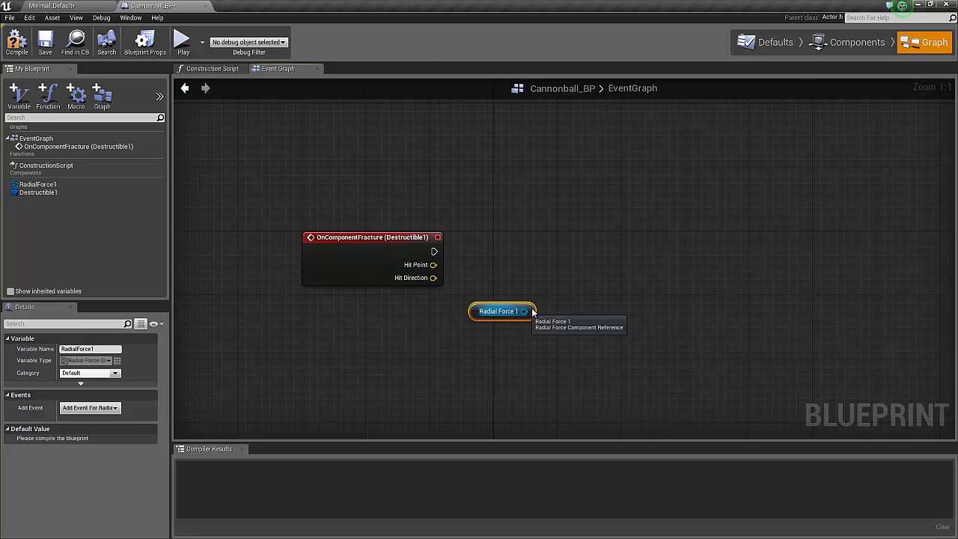
{"action": "left_click_drag", "start_coordinate": [533, 310], "coordinate": [564, 287]}
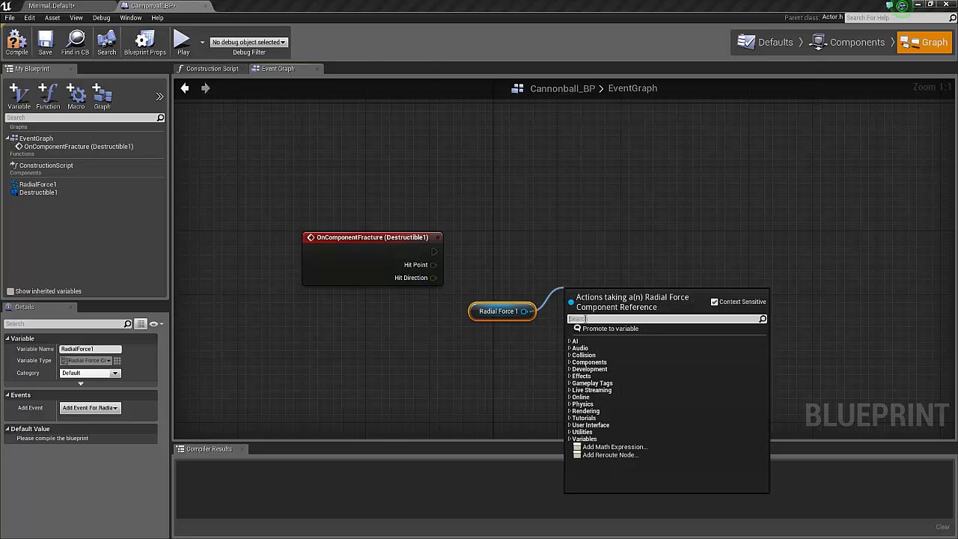
{"action": "type", "text": "fire"}
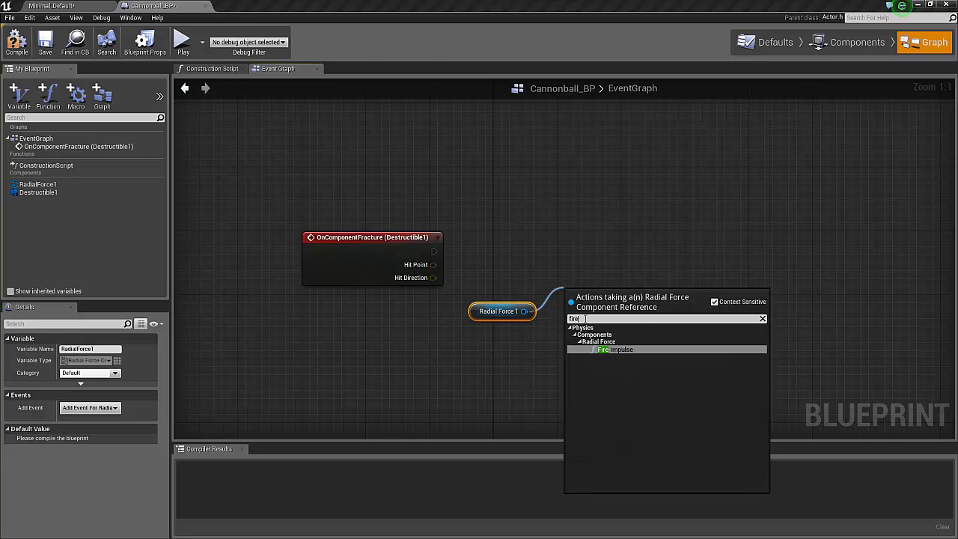
{"action": "left_click", "coordinate": [629, 349]}
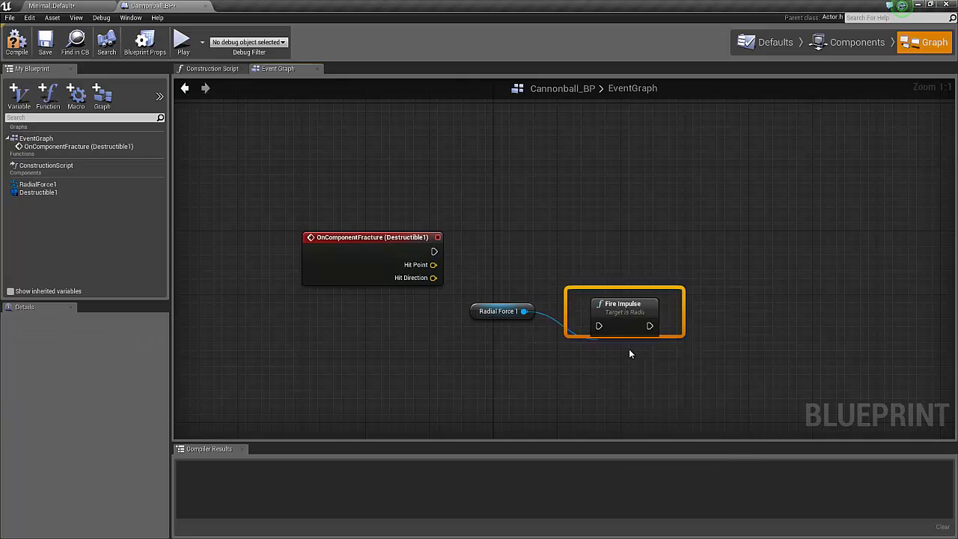
{"action": "left_click_drag", "start_coordinate": [622, 277], "coordinate": [621, 237]}
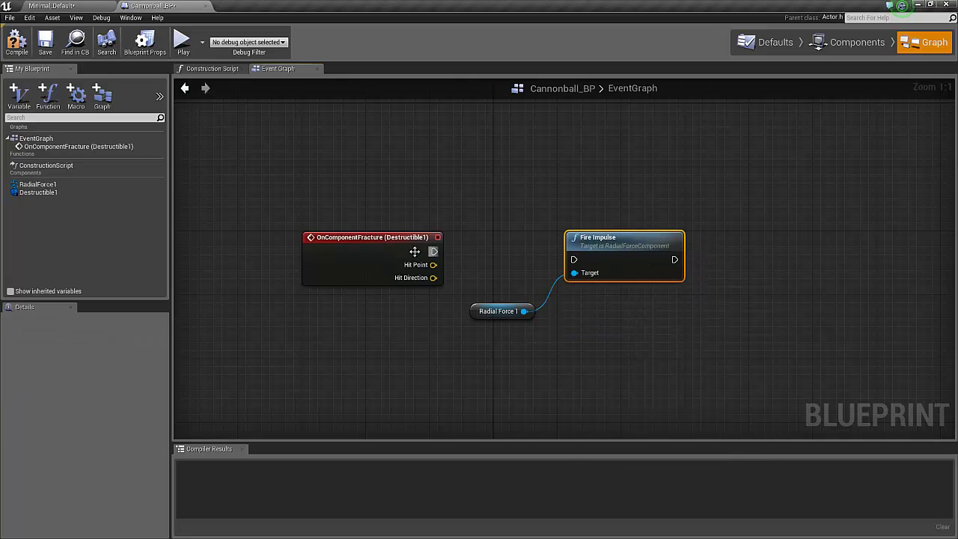
{"action": "left_click_drag", "start_coordinate": [434, 252], "coordinate": [575, 258]}
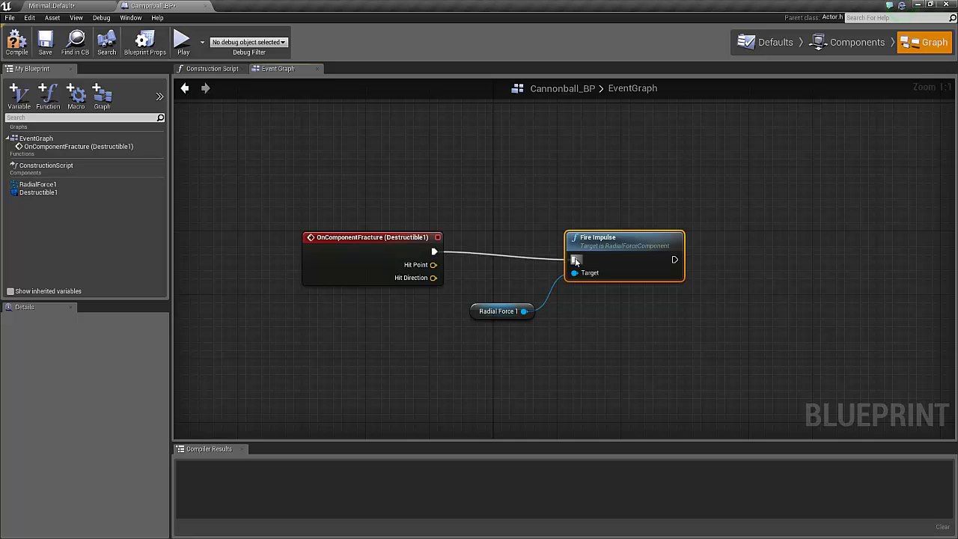
{"action": "left_click", "coordinate": [18, 44]}
{"action": "left_click", "coordinate": [45, 42]}
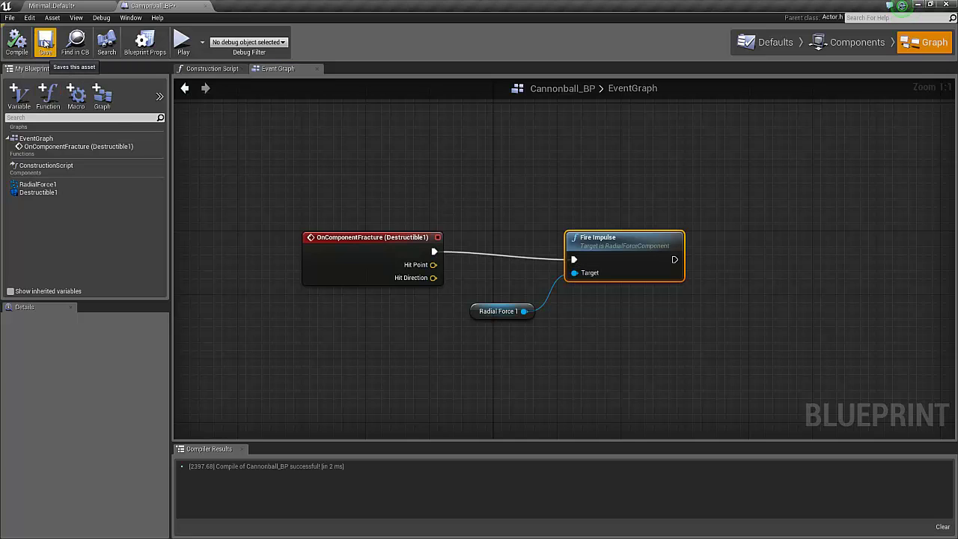
Place a Cannonball_BP actor above the table and test-play it shattering on the floor
{"action": "left_click", "coordinate": [48, 6]}
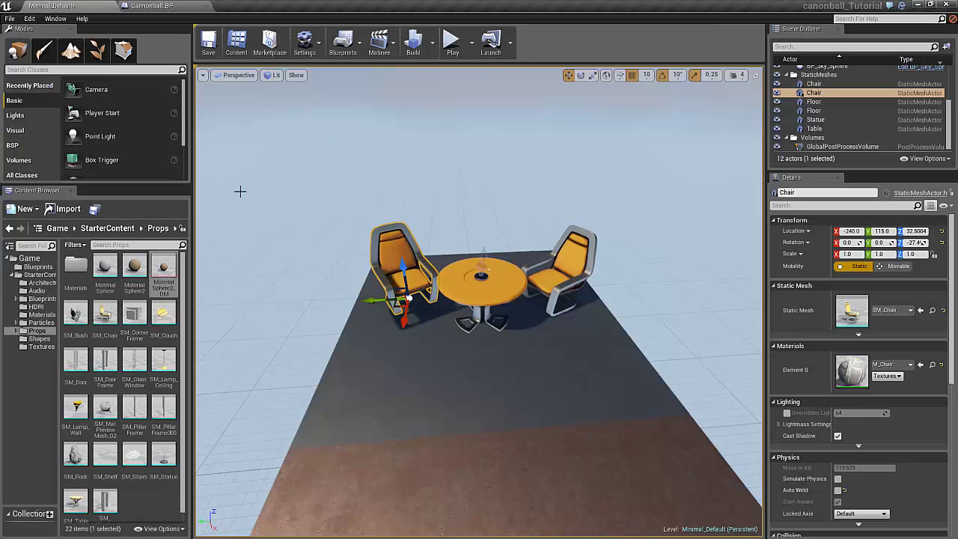
{"action": "left_click", "coordinate": [37, 267]}
{"action": "left_click_drag", "start_coordinate": [75, 268], "coordinate": [270, 310]}
{"action": "left_click_drag", "start_coordinate": [411, 330], "coordinate": [457, 117]}
{"action": "left_click", "coordinate": [452, 41]}
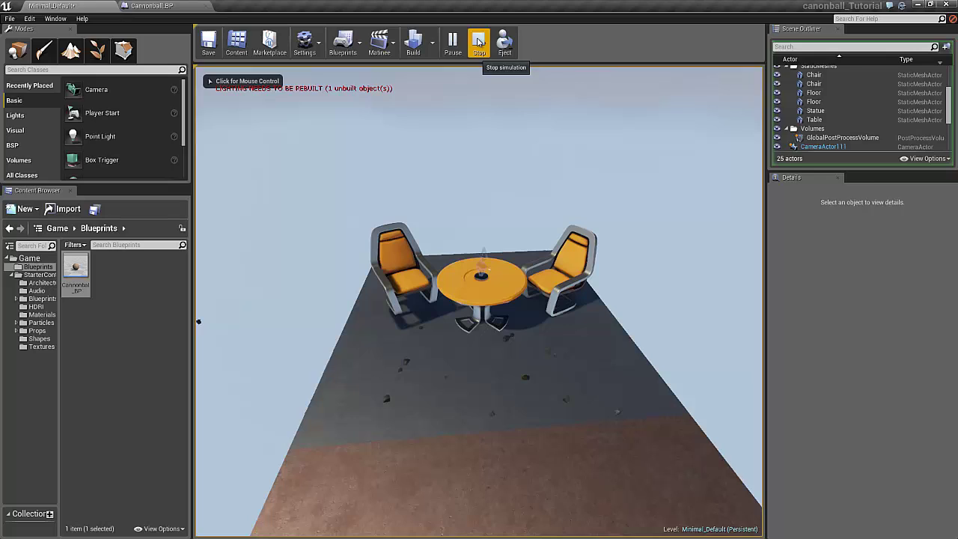
{"action": "left_click", "coordinate": [479, 42]}
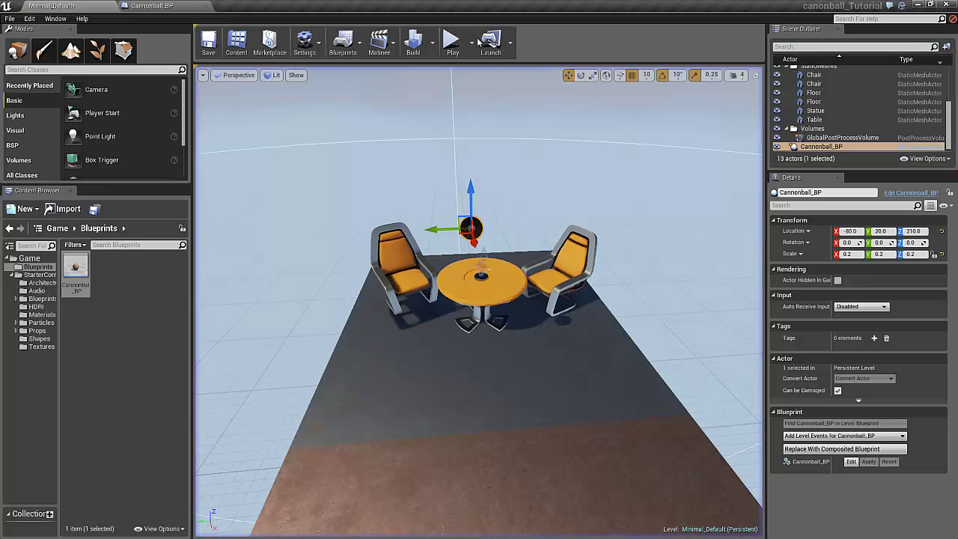
Make the table Movable with Simulate Physics on, then test-play the level
{"action": "left_click", "coordinate": [504, 280]}
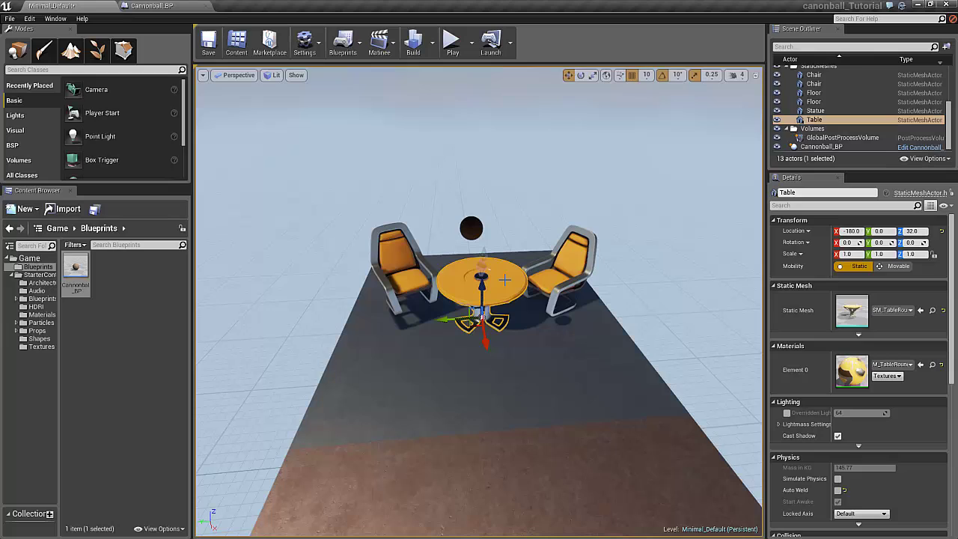
{"action": "left_click", "coordinate": [899, 267]}
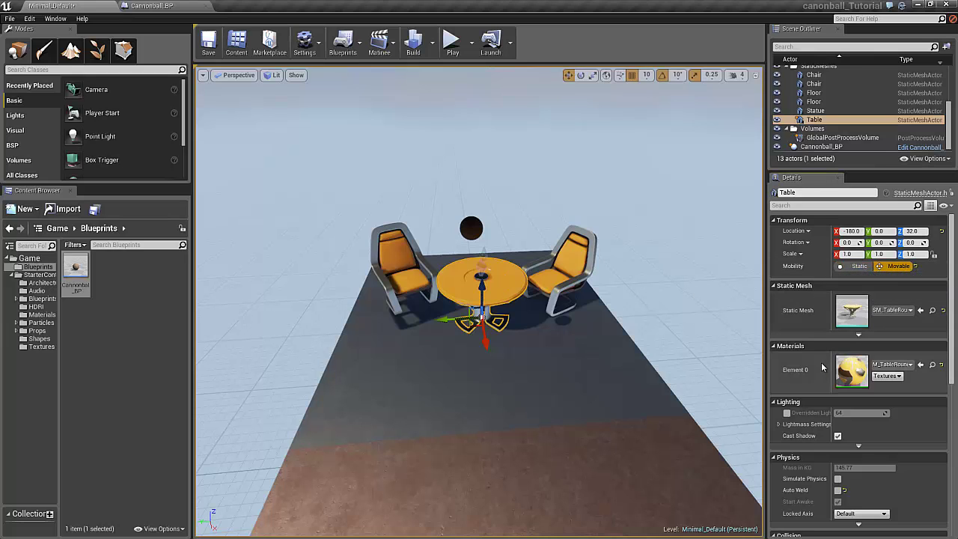
{"action": "scroll", "coordinate": [813, 387], "scroll_direction": "down", "scroll_amount": 1}
{"action": "scroll", "coordinate": [813, 398], "scroll_direction": "down", "scroll_amount": 3}
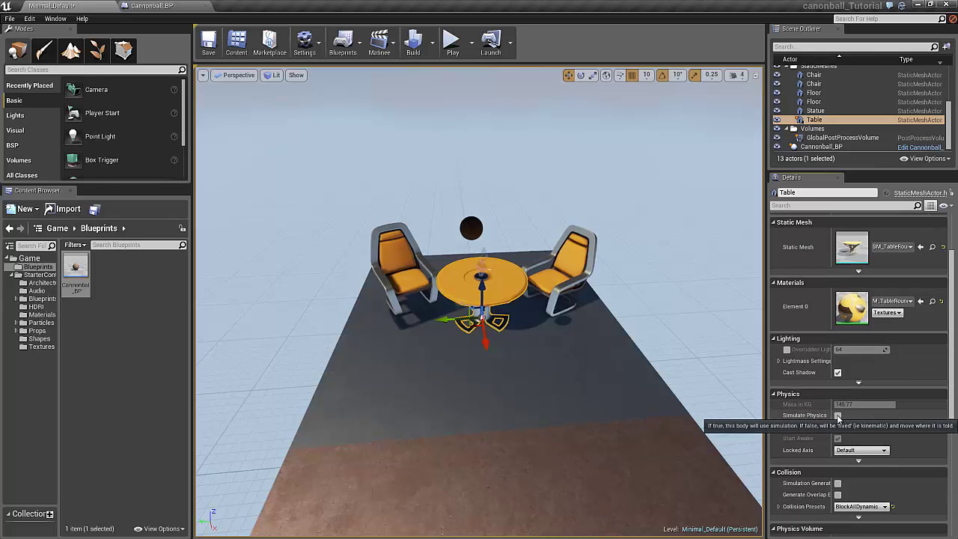
{"action": "left_click", "coordinate": [838, 417]}
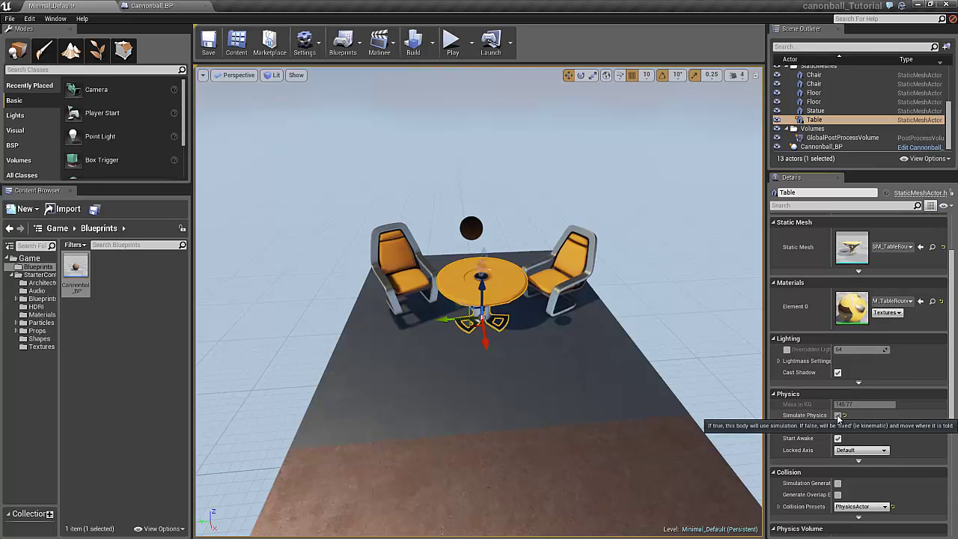
{"action": "left_click", "coordinate": [452, 43]}
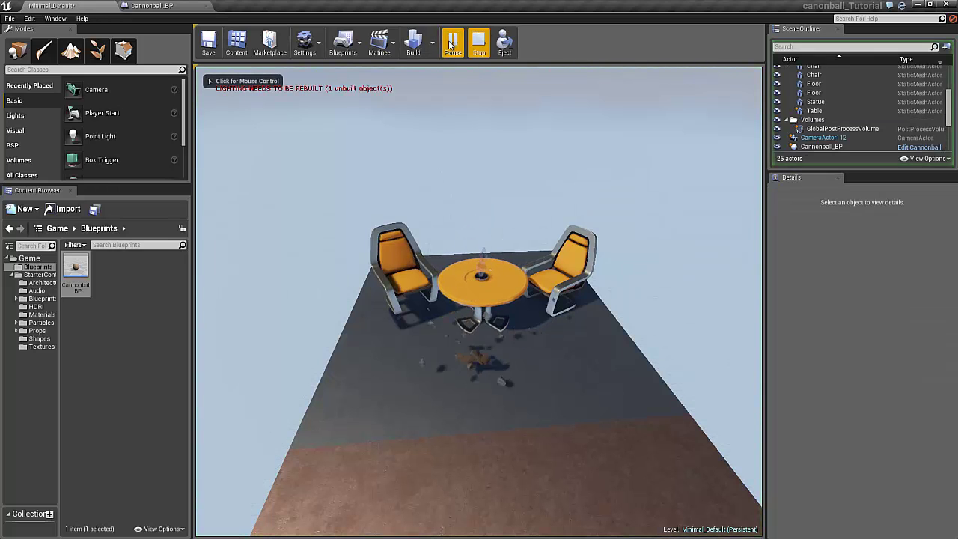
{"action": "left_click", "coordinate": [479, 42]}
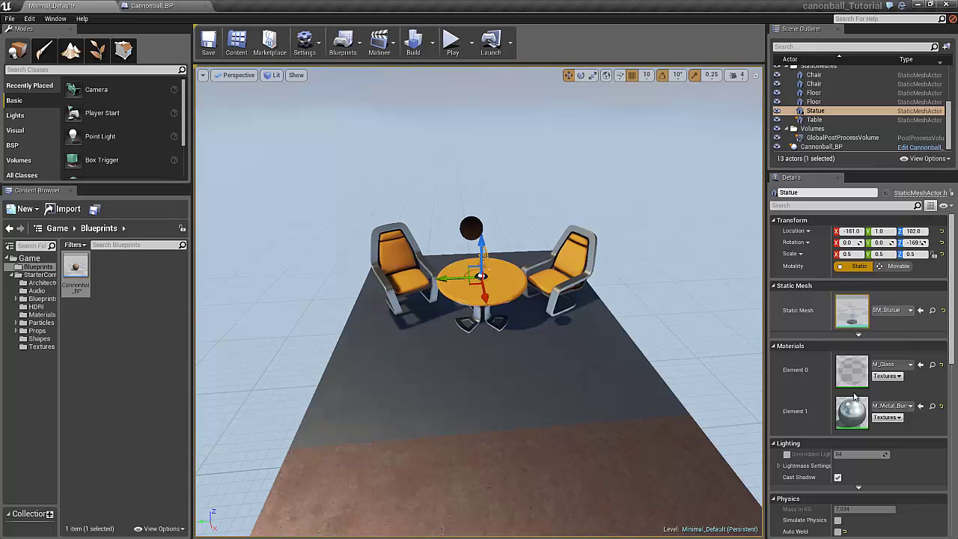
Make the statue and both chairs Movable and physics-simulated, then test the furniture scattering
{"action": "left_click", "coordinate": [901, 266]}
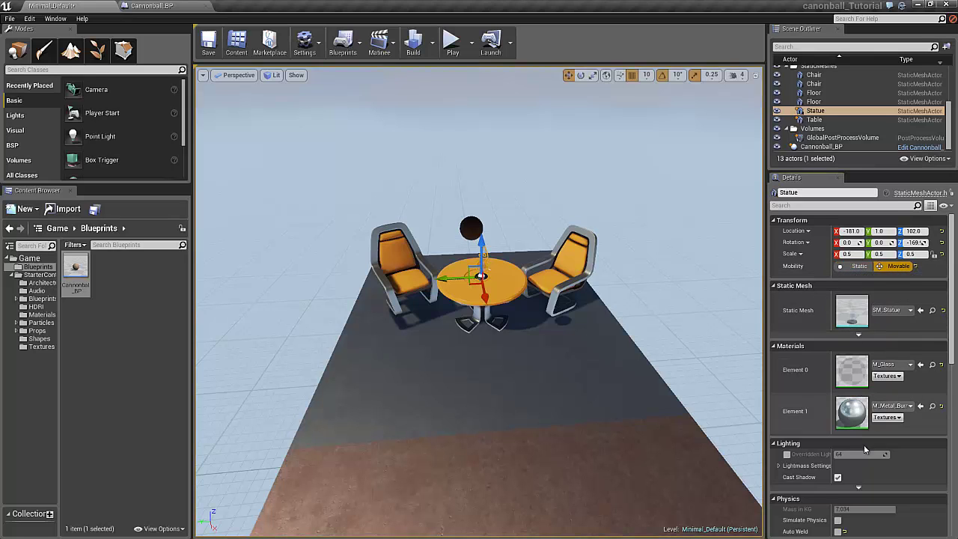
{"action": "scroll", "coordinate": [862, 445], "scroll_direction": "down", "scroll_amount": 3}
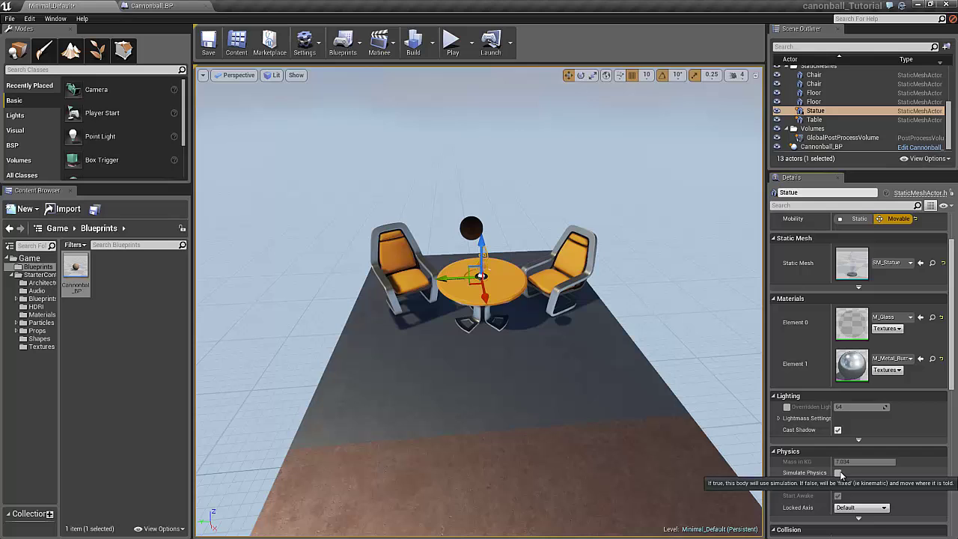
{"action": "left_click", "coordinate": [838, 473]}
{"action": "left_click", "coordinate": [567, 269]}
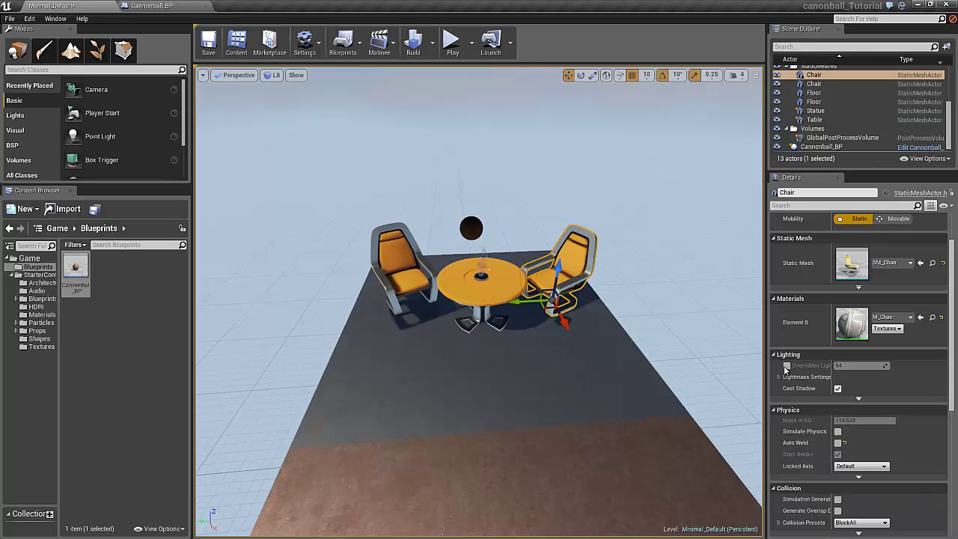
{"action": "left_click", "coordinate": [838, 431]}
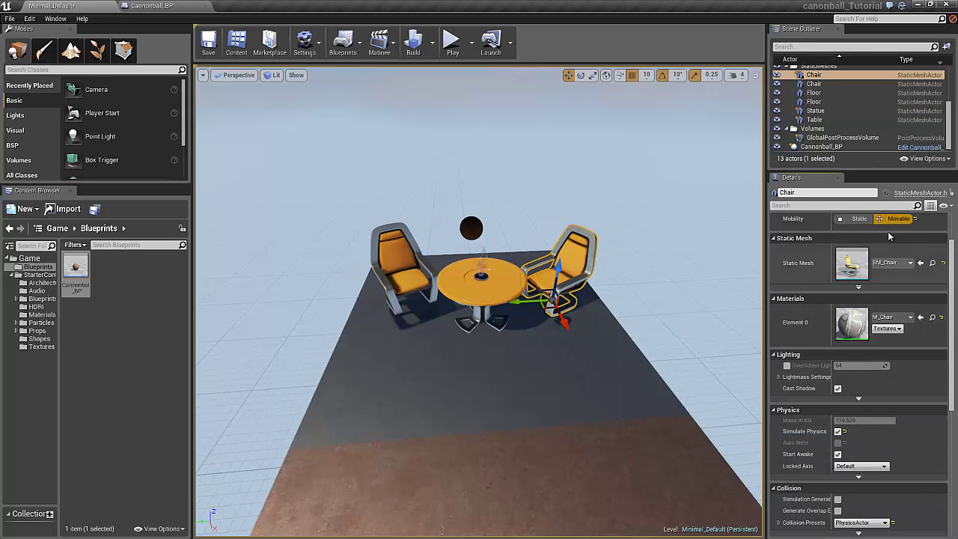
{"action": "left_click", "coordinate": [411, 271]}
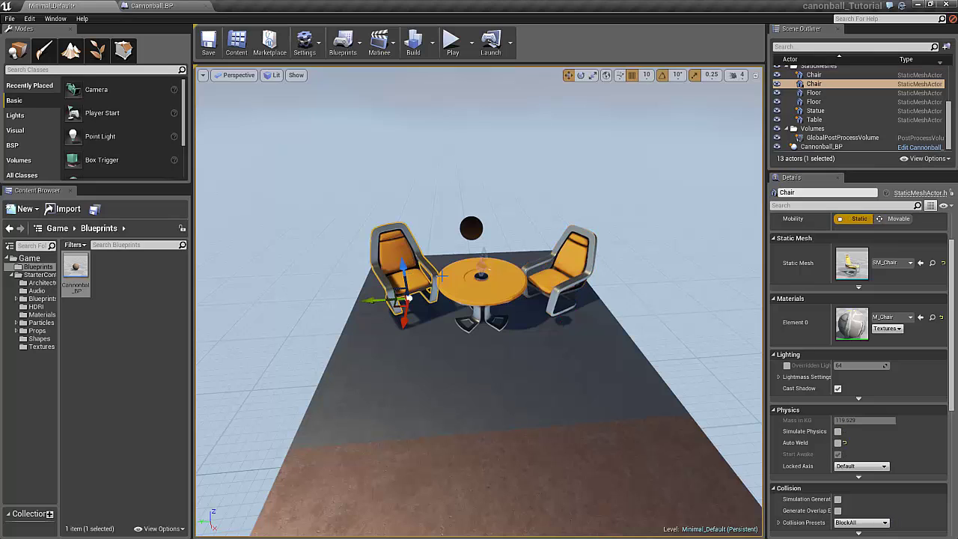
{"action": "left_click", "coordinate": [898, 218]}
{"action": "left_click", "coordinate": [838, 431]}
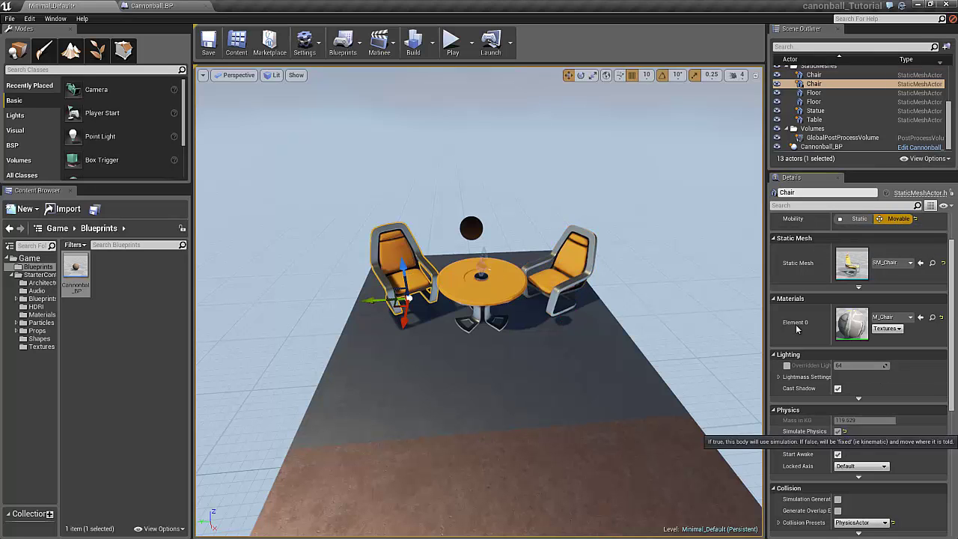
{"action": "left_click", "coordinate": [452, 42]}
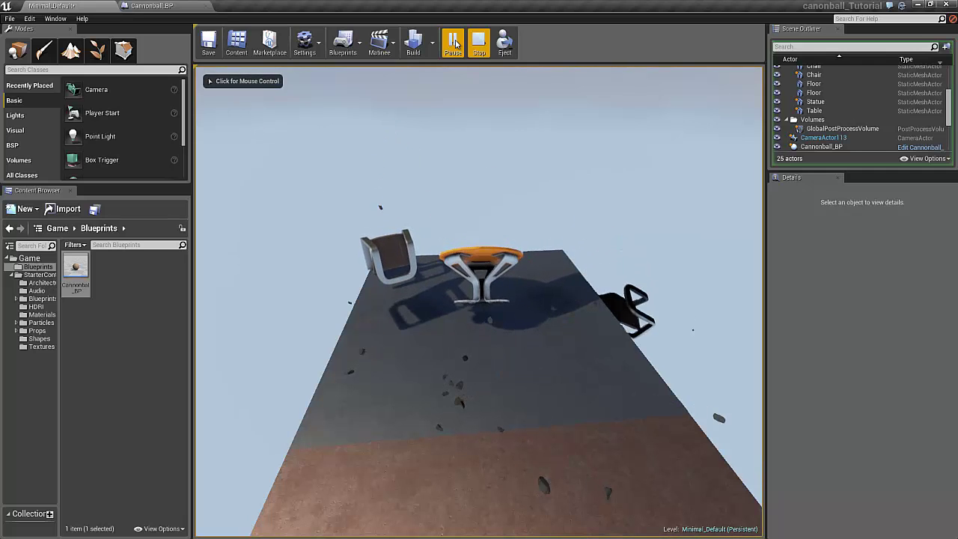
{"action": "left_click", "coordinate": [480, 42]}
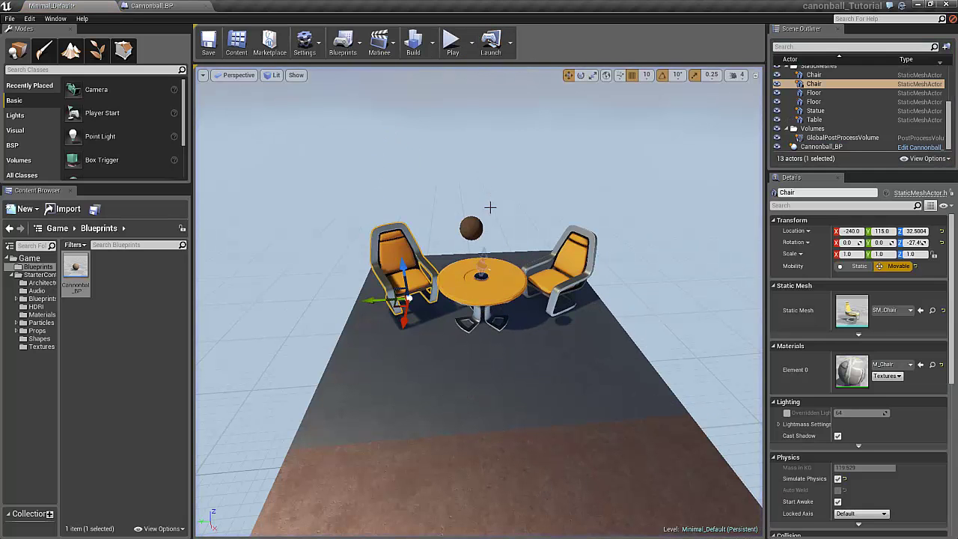
Raise RadialForce1's Impulse Strength in Cannonball_BP to 200000 and save the blueprint
{"action": "left_click", "coordinate": [150, 6]}
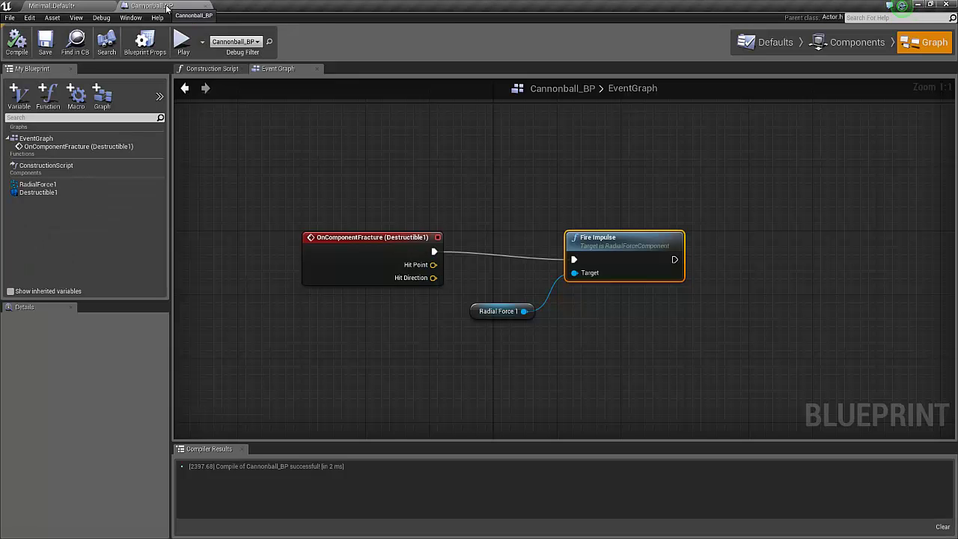
{"action": "left_click", "coordinate": [842, 43]}
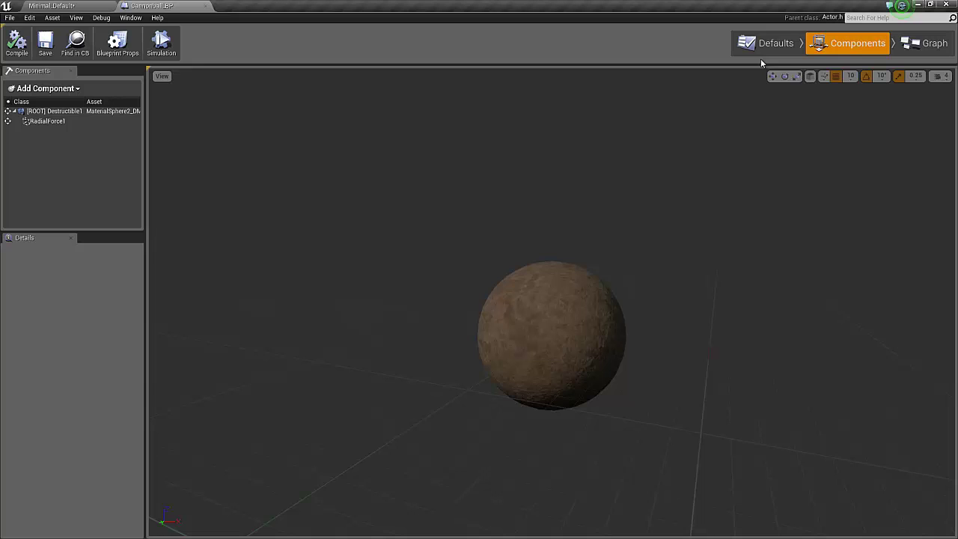
{"action": "left_click", "coordinate": [44, 122]}
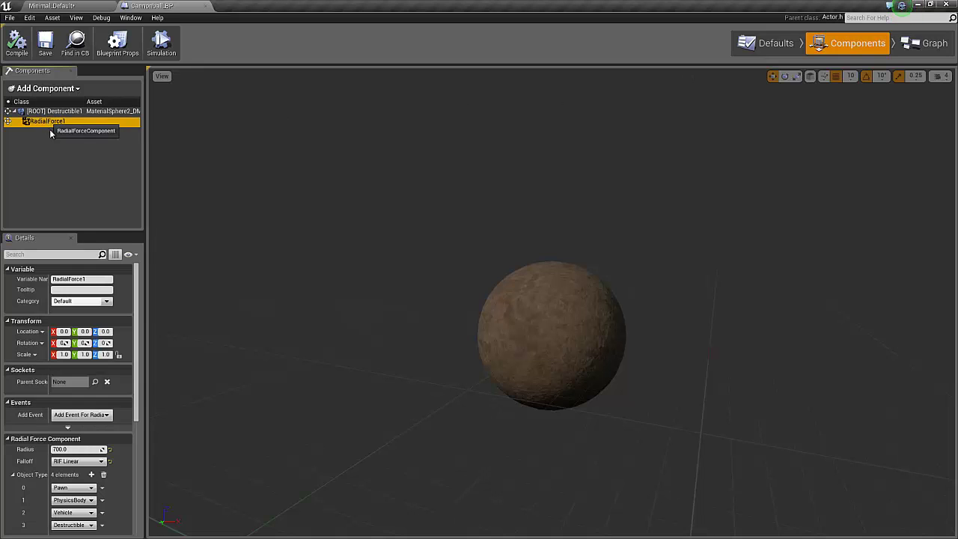
{"action": "scroll", "coordinate": [98, 374], "scroll_direction": "down", "scroll_amount": 2}
{"action": "scroll", "coordinate": [100, 426], "scroll_direction": "down", "scroll_amount": 1}
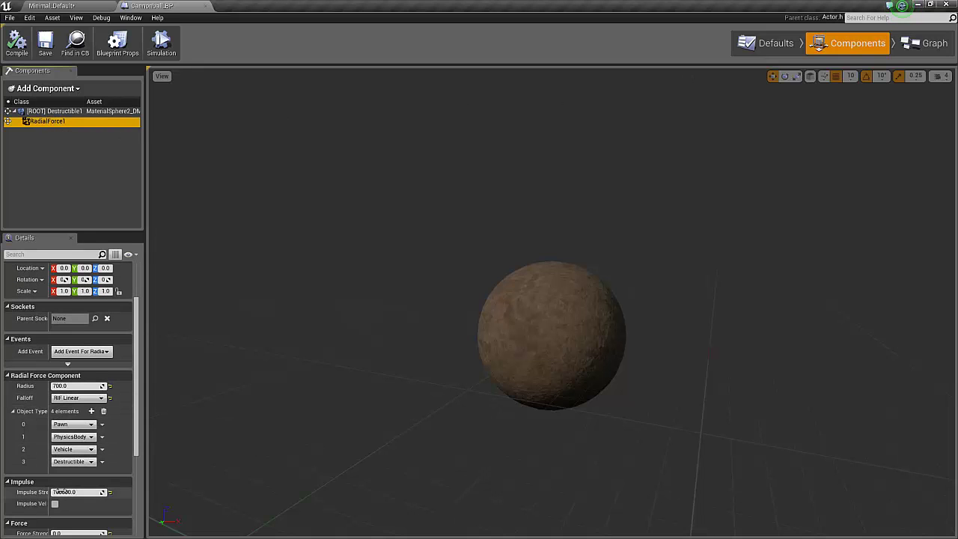
{"action": "left_click", "coordinate": [71, 492]}
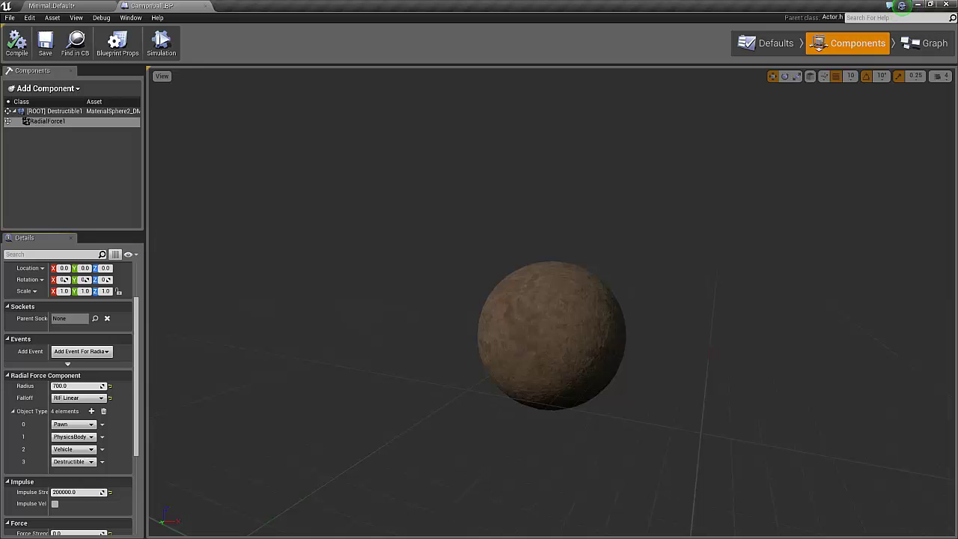
{"action": "left_click", "coordinate": [45, 43]}
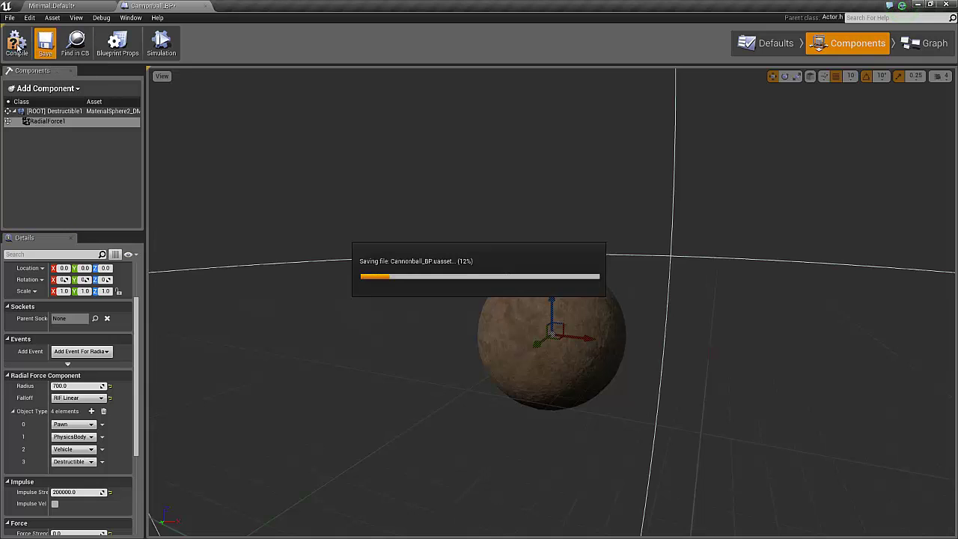
{"action": "left_click", "coordinate": [57, 7]}
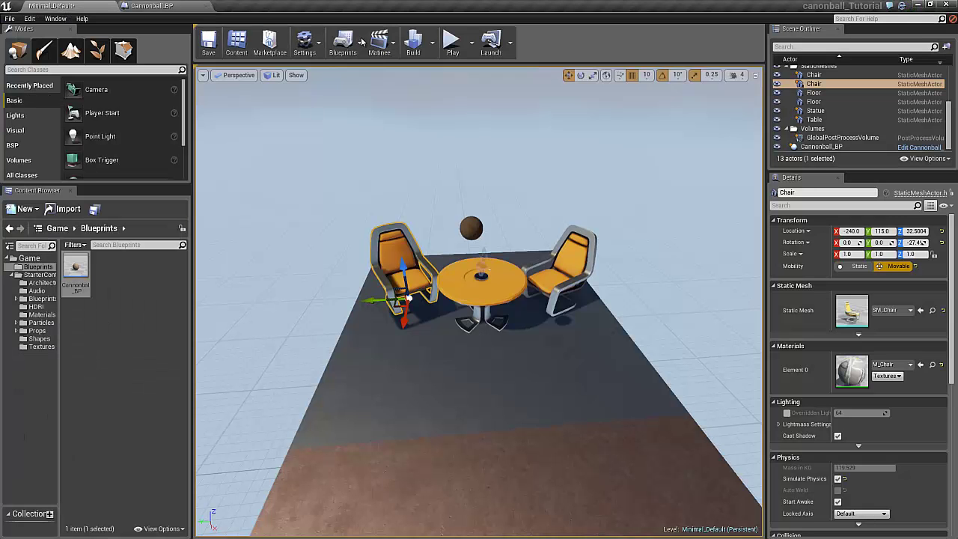
{"action": "left_click", "coordinate": [452, 43]}
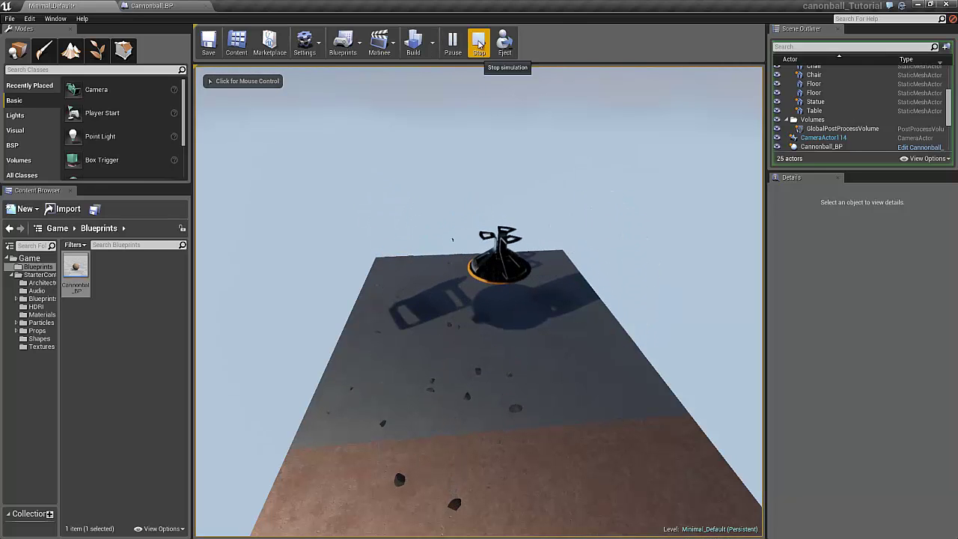
{"action": "left_click", "coordinate": [480, 42]}
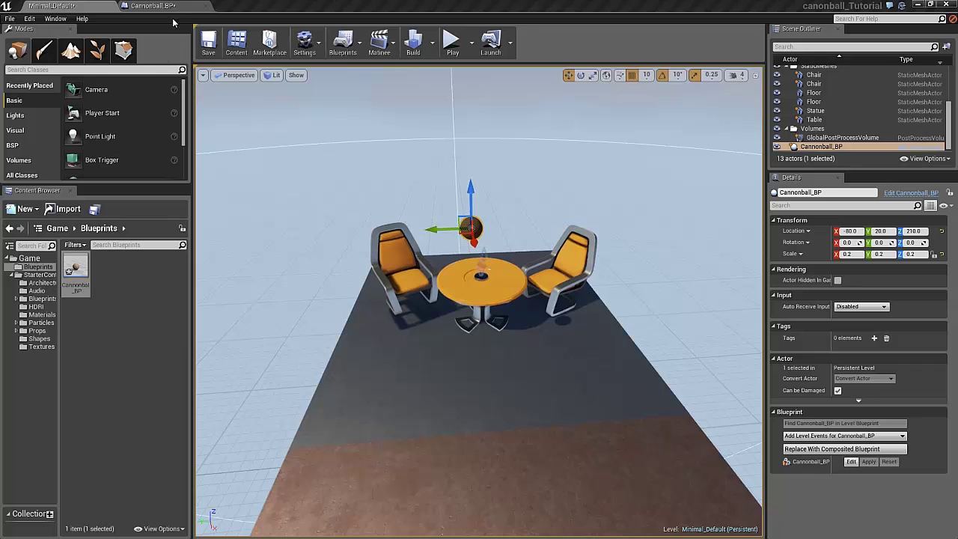
After Fire Impulse, spawn a P_Explosion emitter at the fracture's Hit Point
{"action": "left_click", "coordinate": [152, 6]}
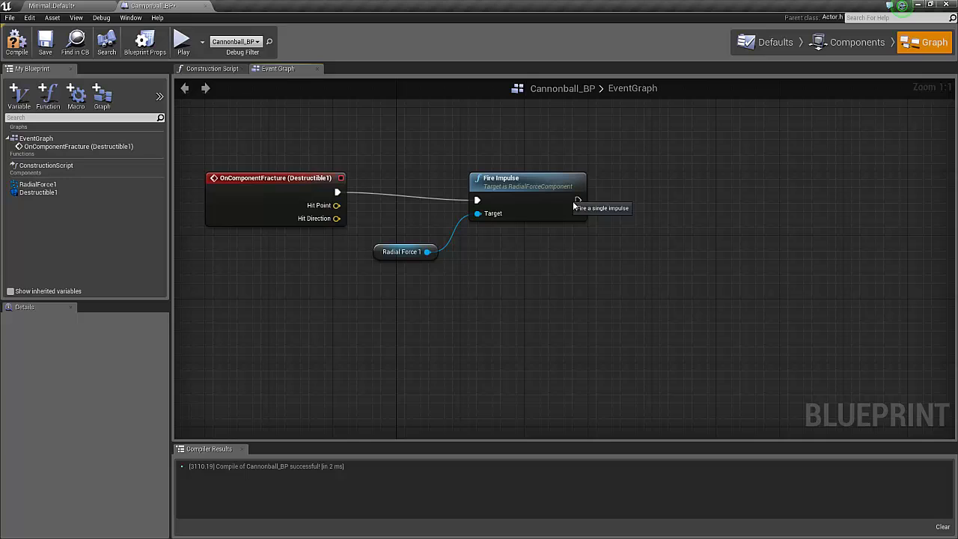
{"action": "left_click_drag", "start_coordinate": [578, 200], "coordinate": [650, 205]}
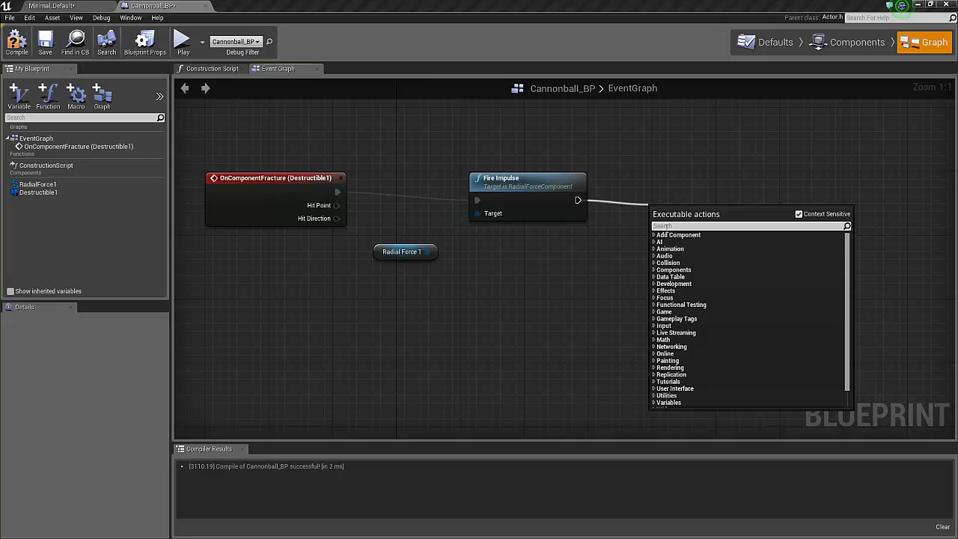
{"action": "type", "text": "spa"}
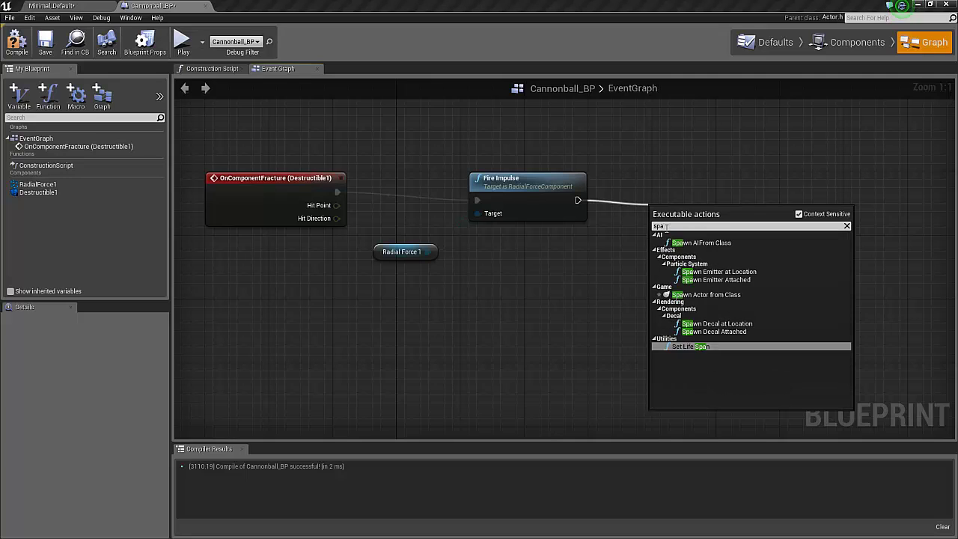
{"action": "type", "text": "wn em"}
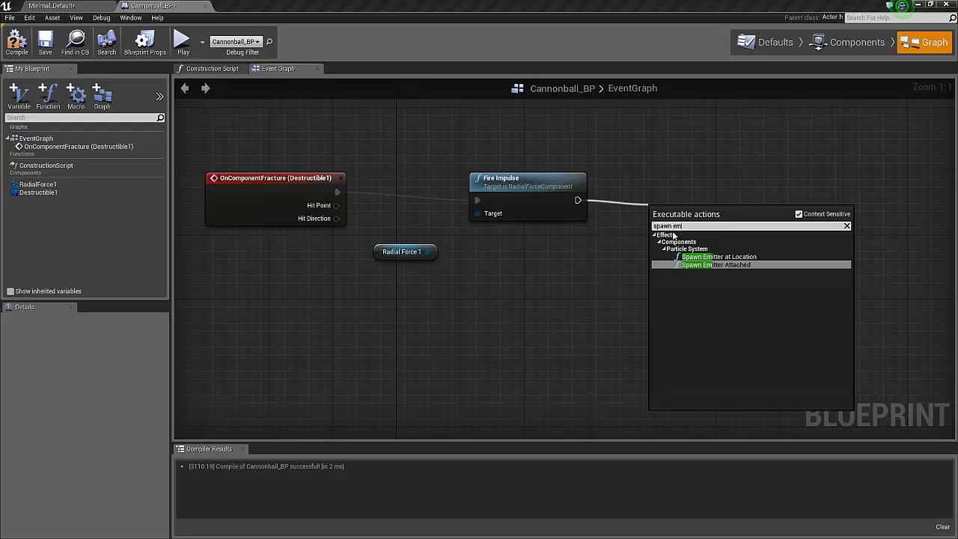
{"action": "left_click", "coordinate": [747, 257]}
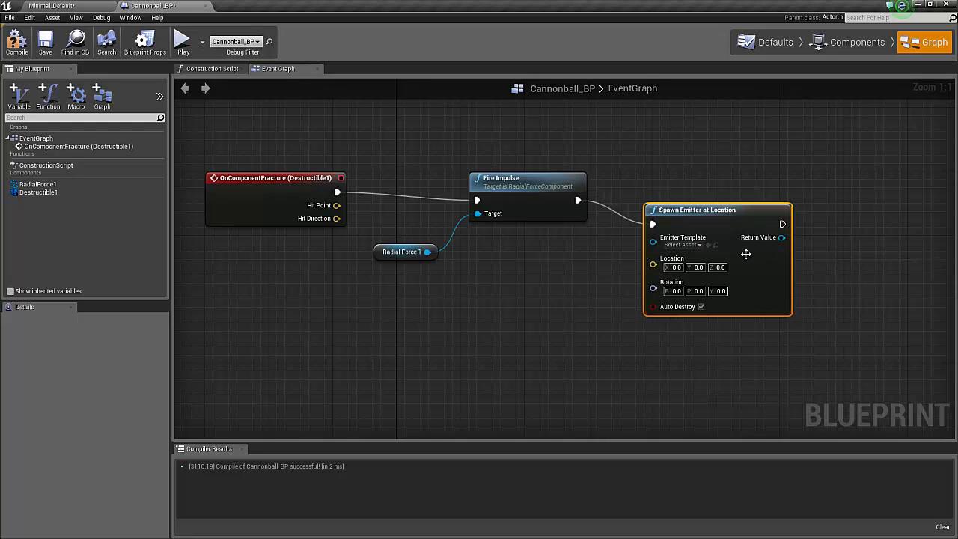
{"action": "left_click", "coordinate": [694, 245]}
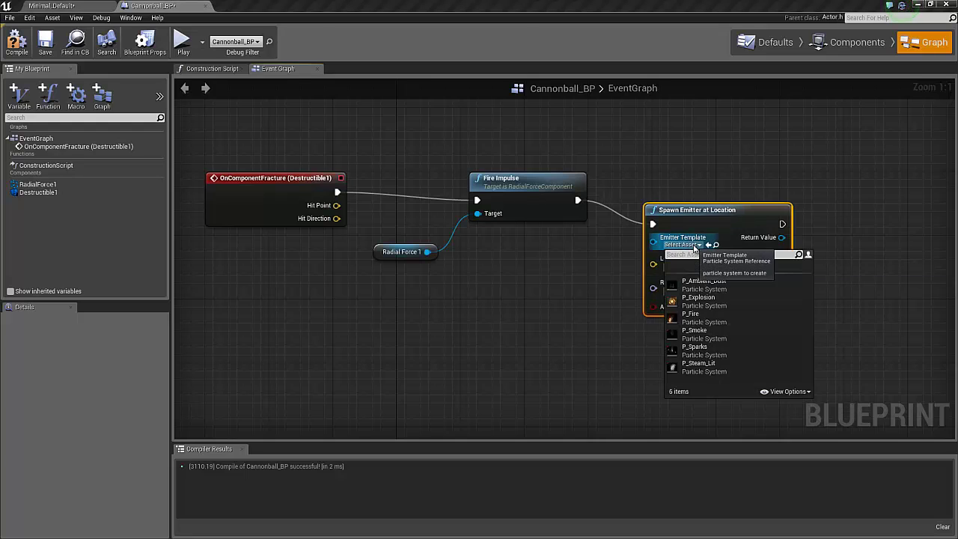
{"action": "left_click", "coordinate": [704, 301]}
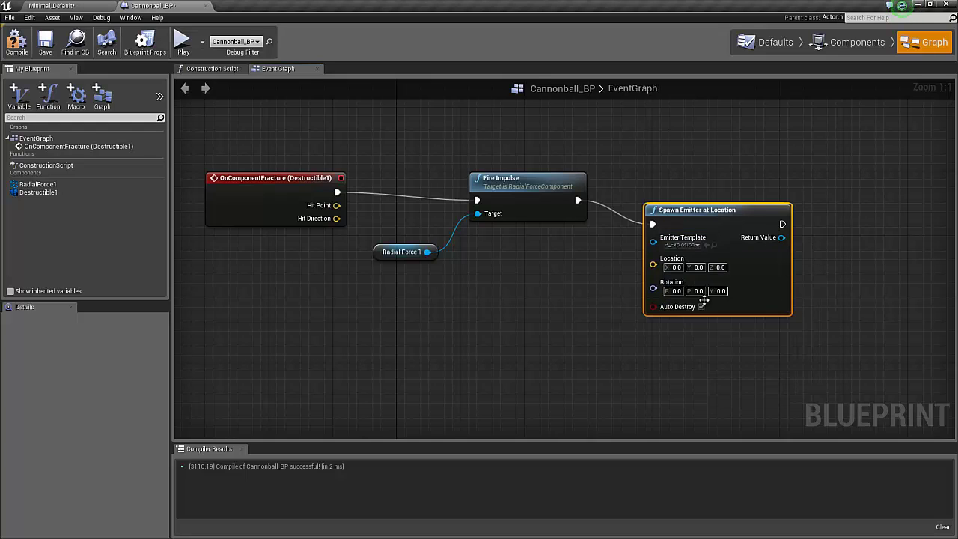
{"action": "left_click_drag", "start_coordinate": [337, 205], "coordinate": [659, 264]}
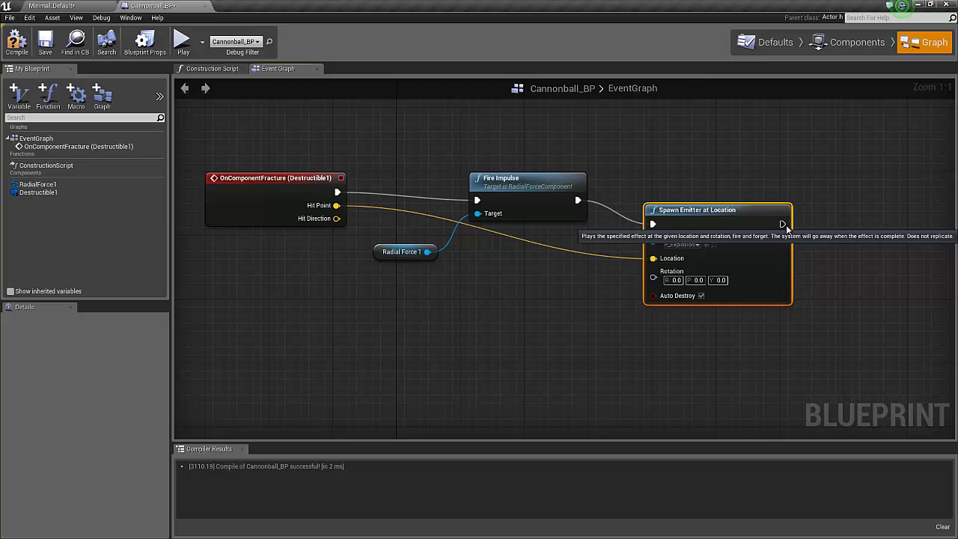
{"action": "left_click_drag", "start_coordinate": [784, 225], "coordinate": [834, 226]}
Play the Explosion01 sound at the Hit Point after the emitter, then compile
{"action": "type", "text": "play sound"}
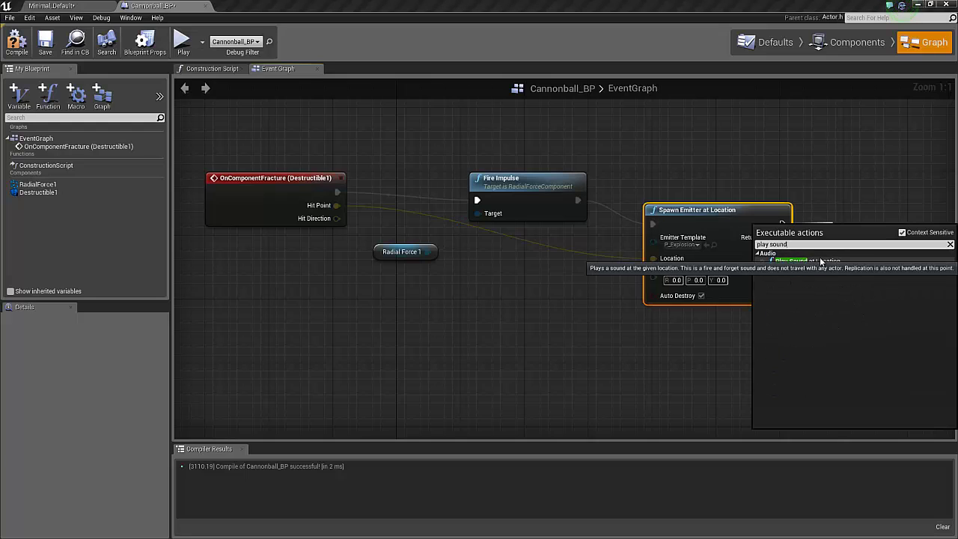
{"action": "left_click", "coordinate": [821, 259]}
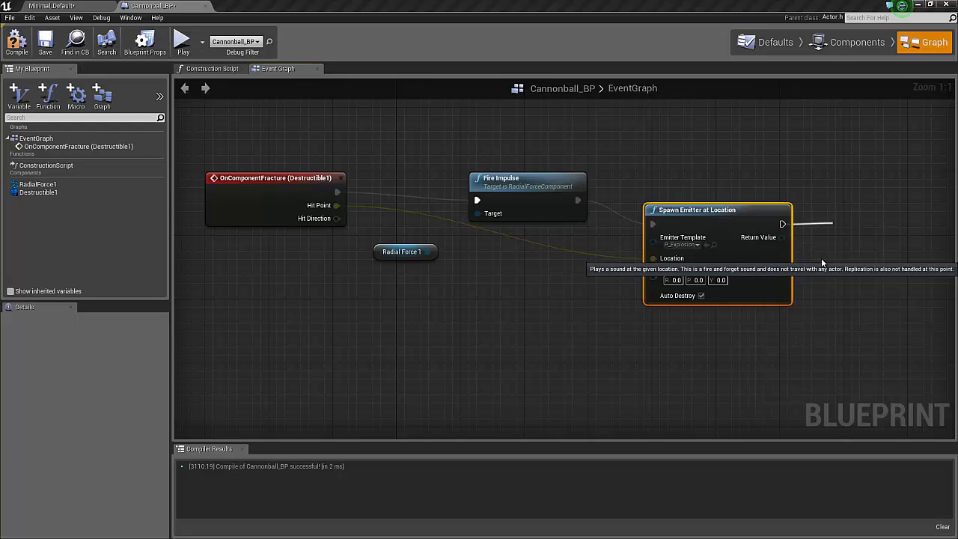
{"action": "left_click", "coordinate": [872, 262]}
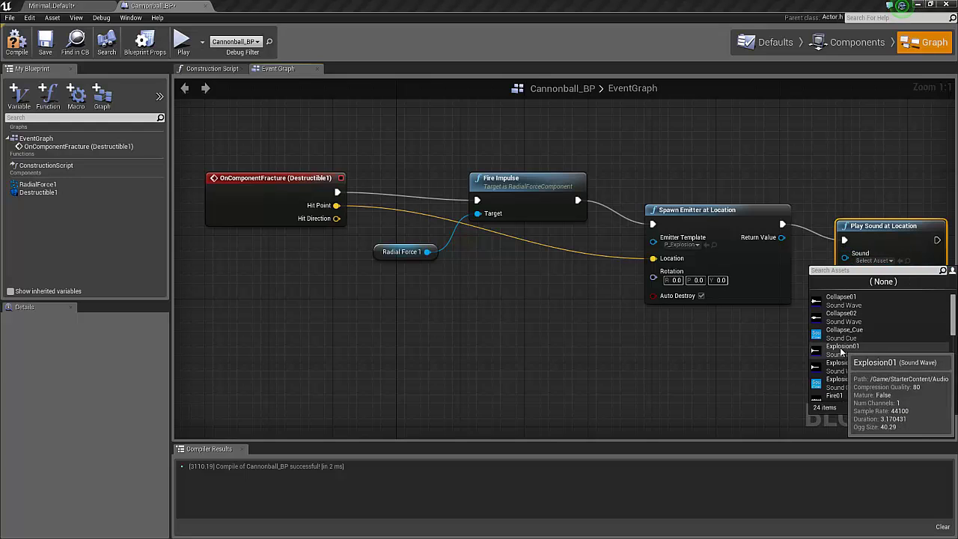
{"action": "left_click", "coordinate": [842, 350]}
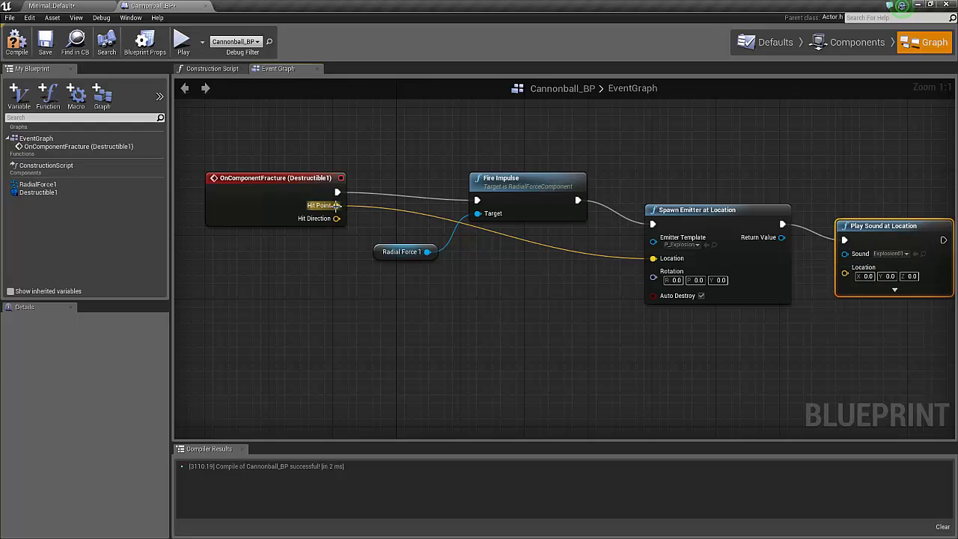
{"action": "left_click_drag", "start_coordinate": [337, 205], "coordinate": [846, 272]}
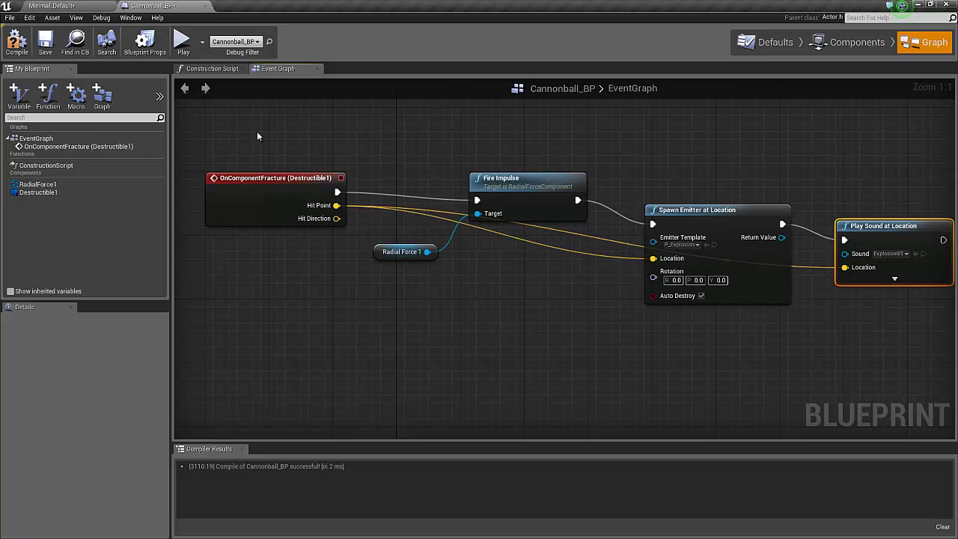
{"action": "left_click", "coordinate": [16, 43]}
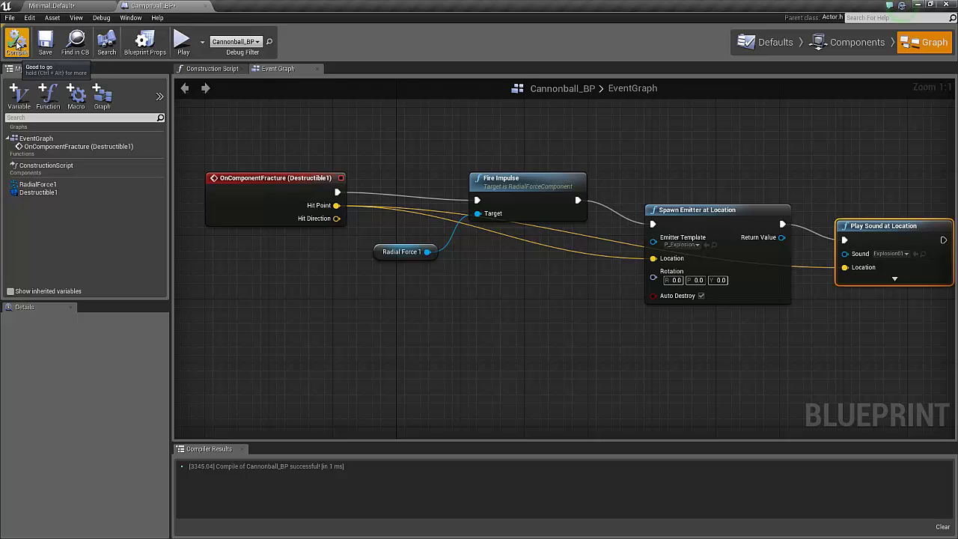
Test-play the Minimal_Default level to watch the cannonball blast the furniture, then stop
{"action": "left_click", "coordinate": [58, 6]}
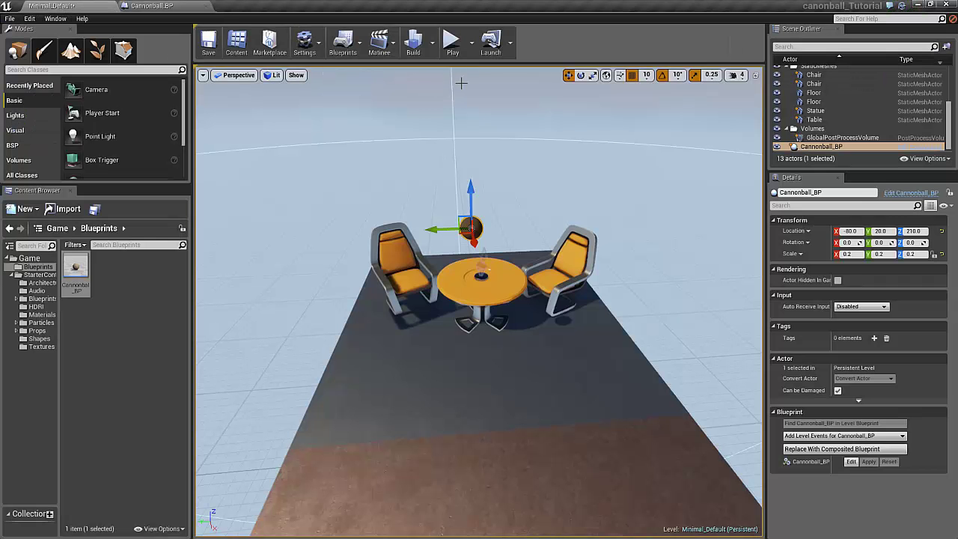
{"action": "left_click", "coordinate": [451, 44]}
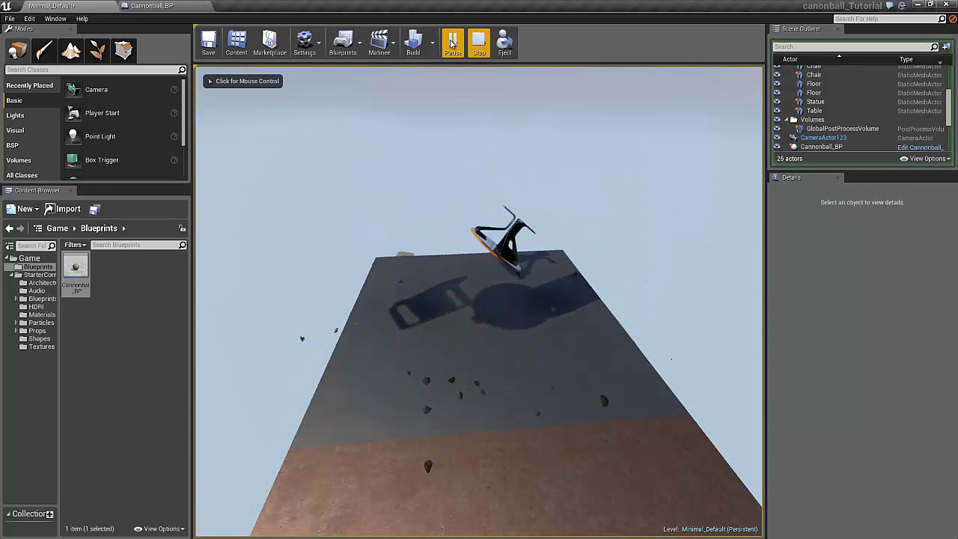
{"action": "left_click", "coordinate": [479, 43]}
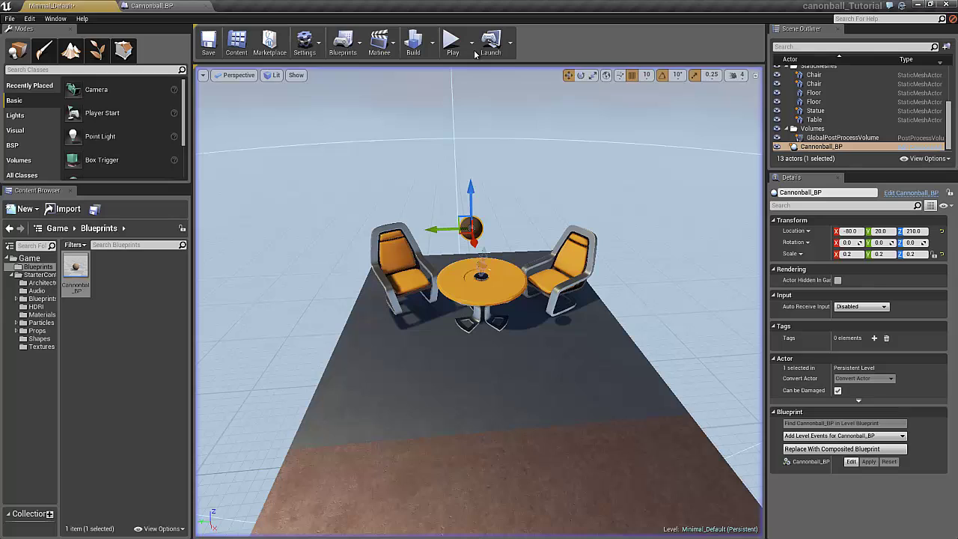